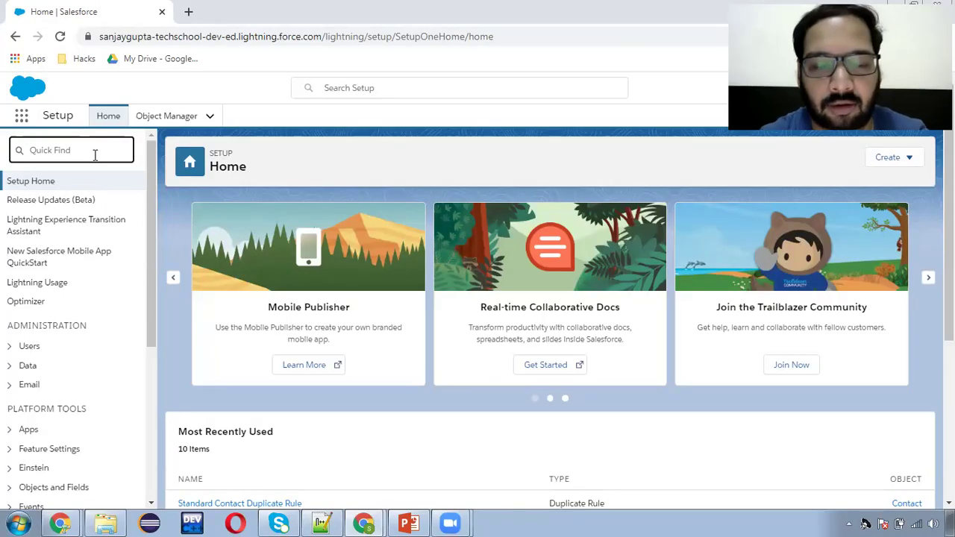
- Filter Setup's Quick Find by 'duplic' and open the Duplicate Rules page
type("d")
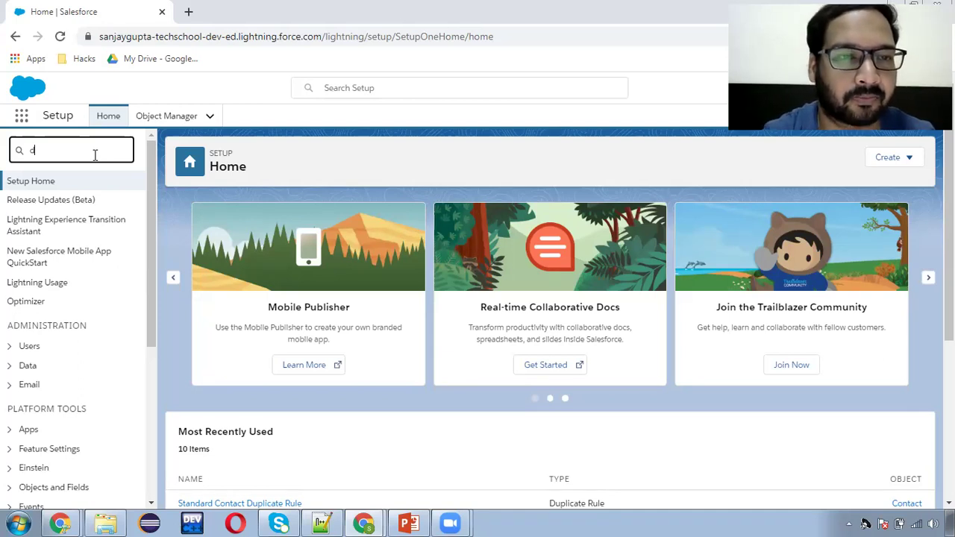
type("up")
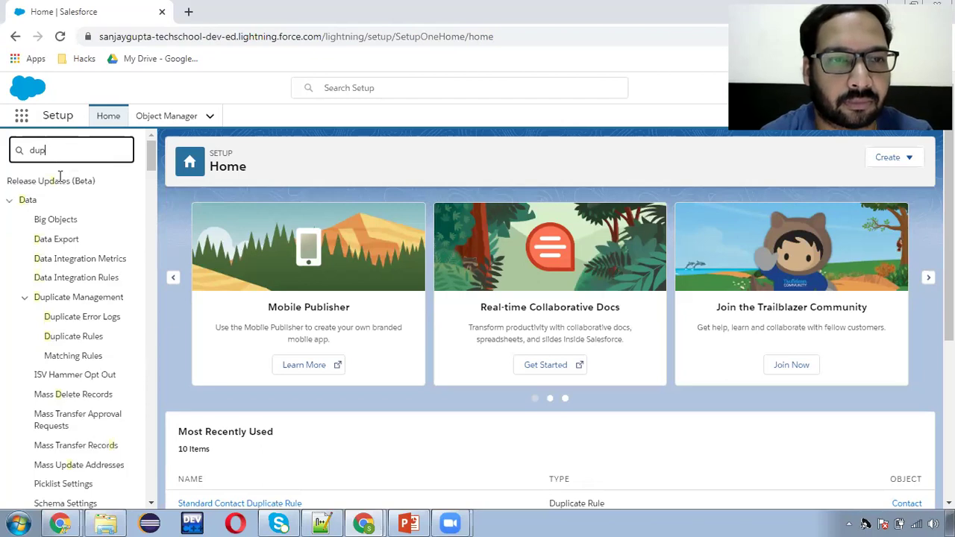
type("lic")
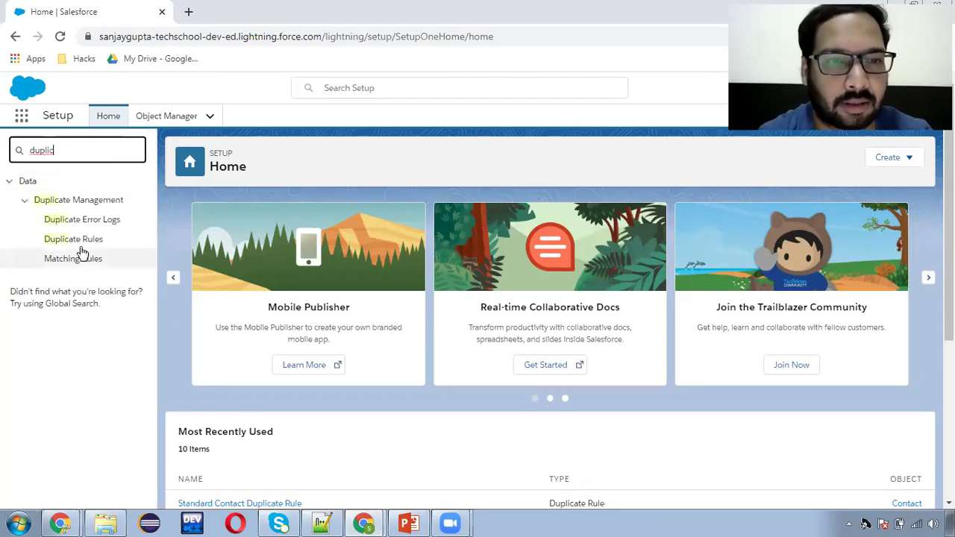
left_click(78, 241)
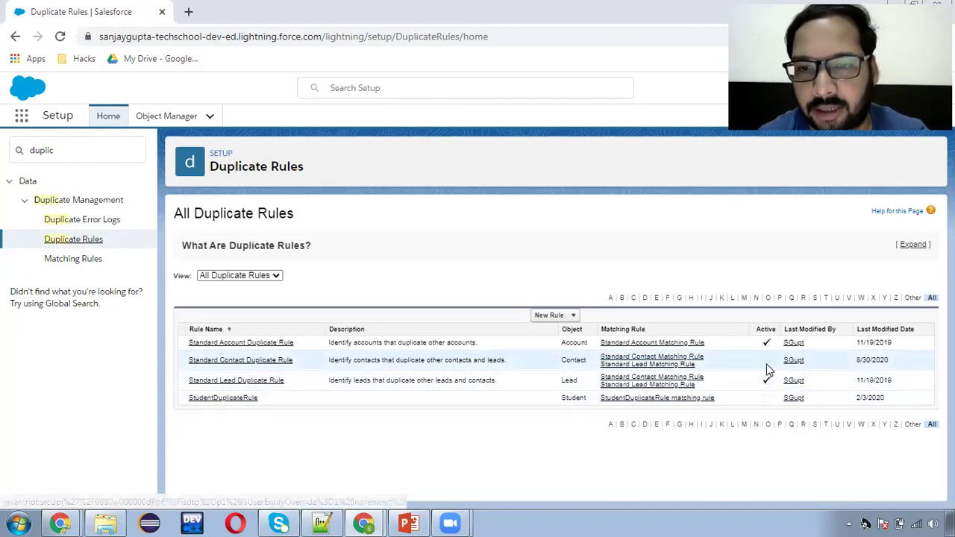
- Start a new Contact duplicate rule named 'Duplicate Rule on Contact'
left_click(571, 316)
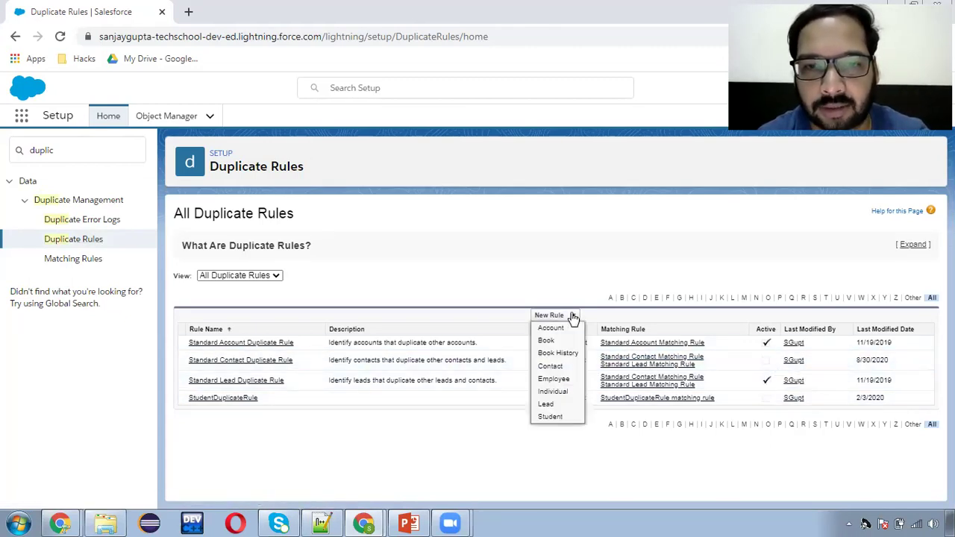
left_click(550, 365)
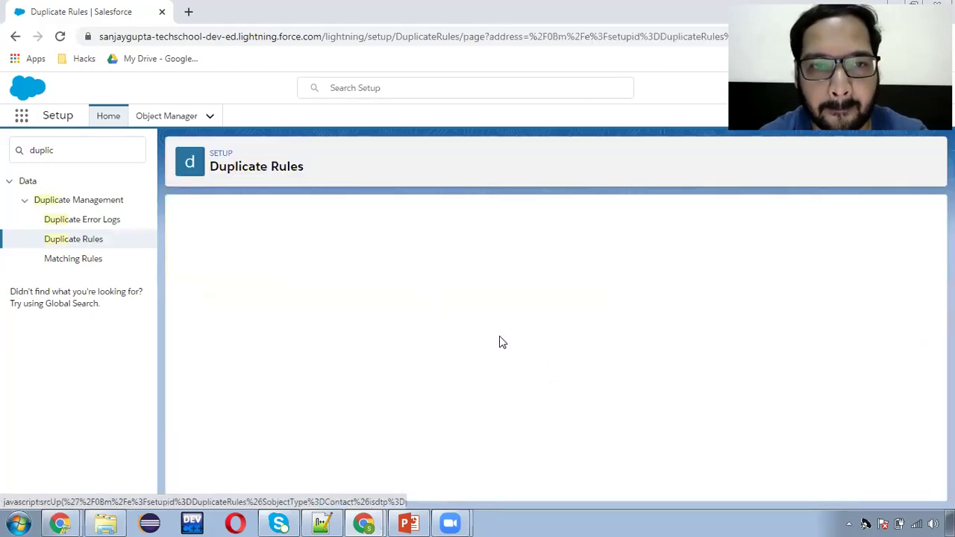
left_click(363, 282)
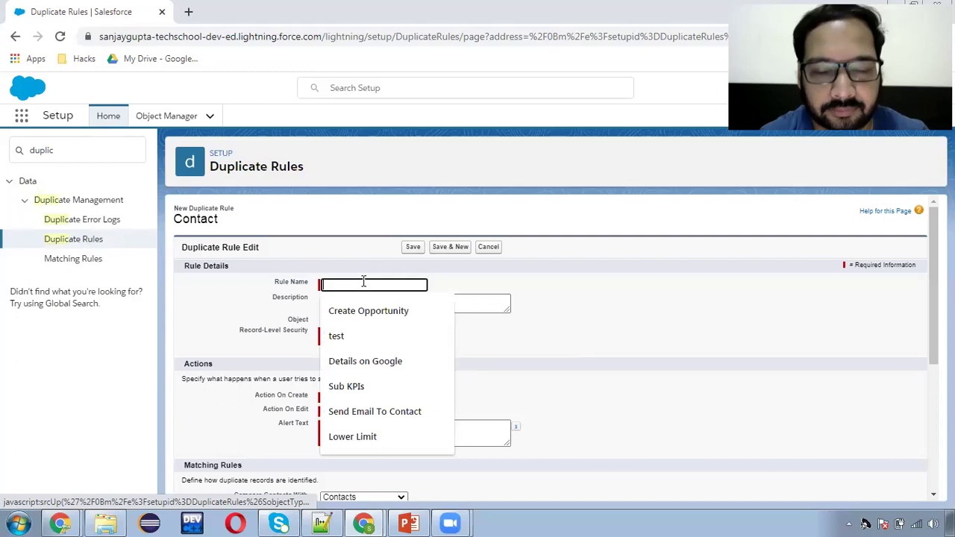
type("D")
key("BackSpace")
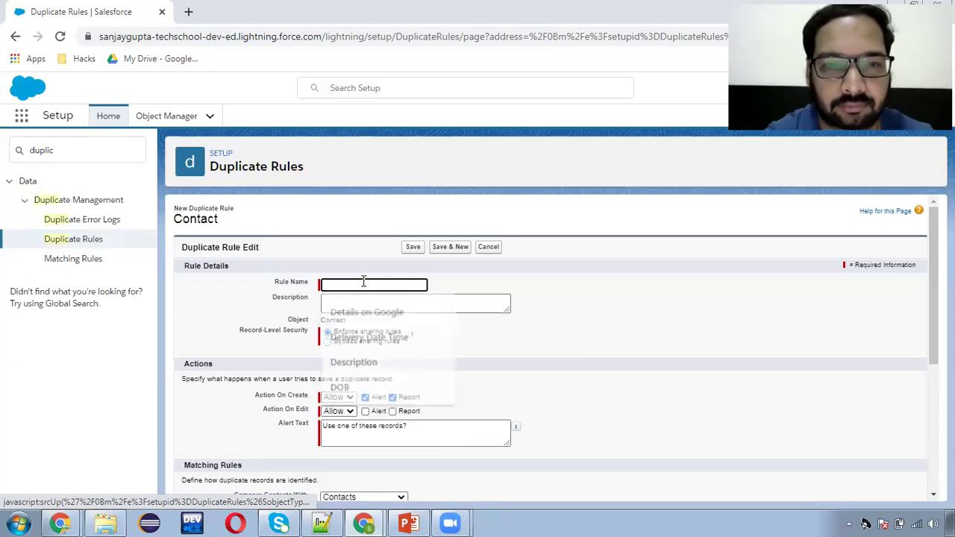
type("Duplicate Rule on Con")
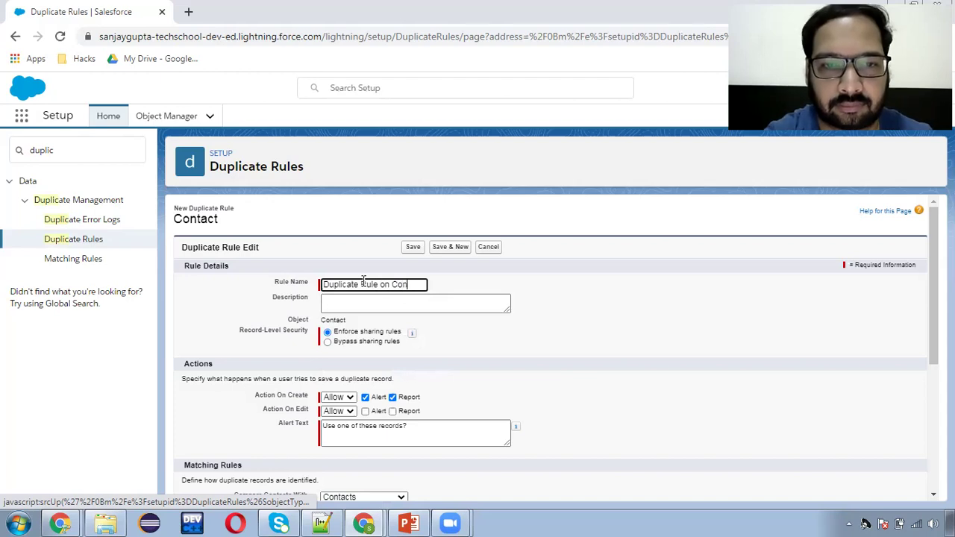
type("tact")
left_click(396, 302)
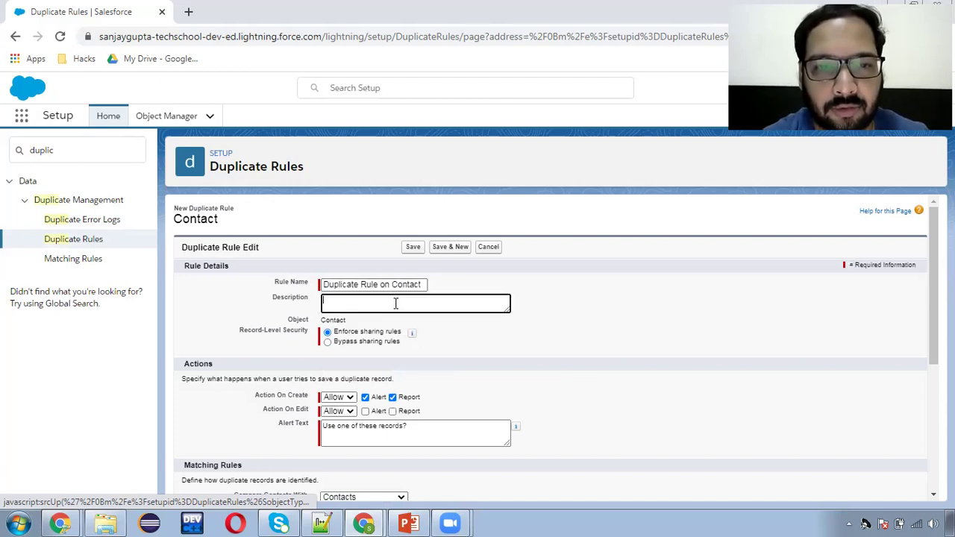
scroll(406, 302, "down", 2)
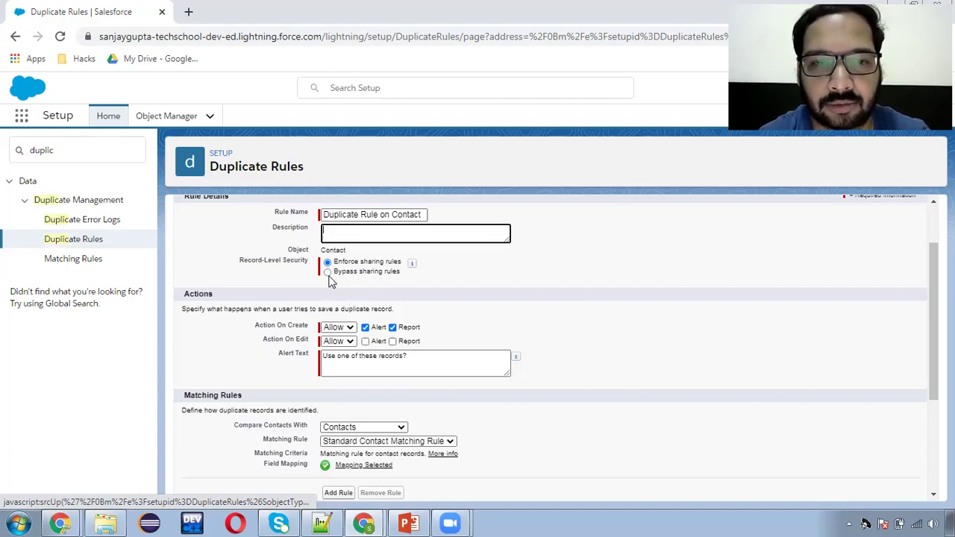
- Keep Action On Create set to Allow and review the rule's alert text
mouse_move(410, 265)
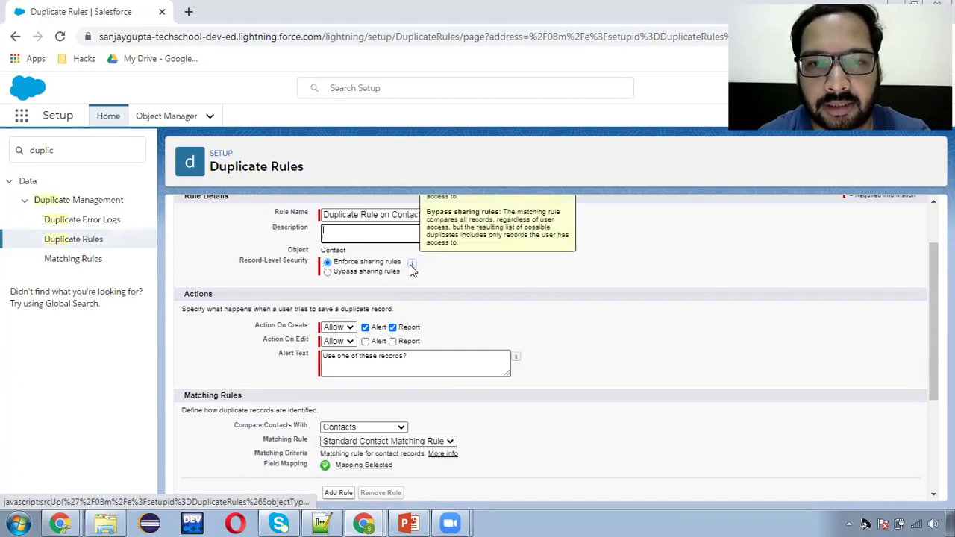
scroll(411, 267, "up", 2)
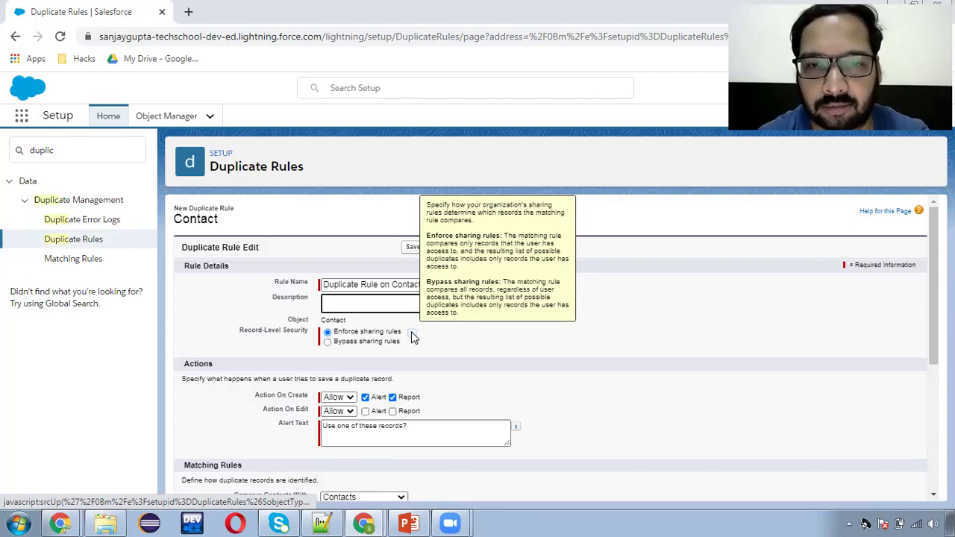
scroll(288, 349, "down", 2)
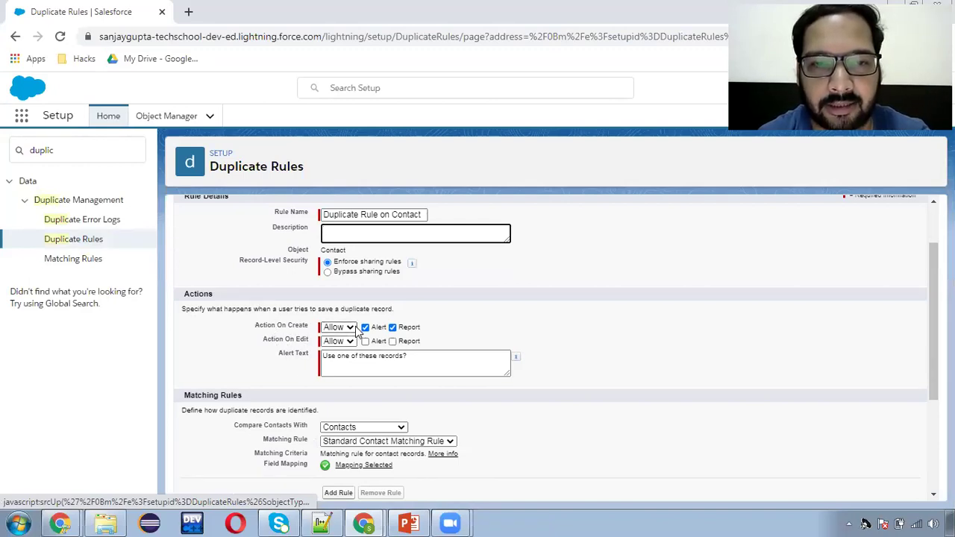
left_click(350, 327)
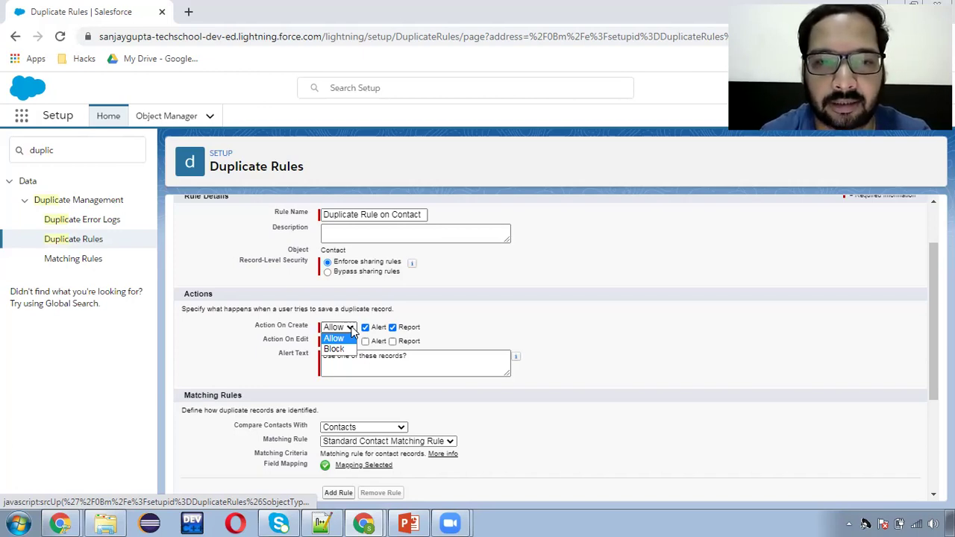
left_click(346, 340)
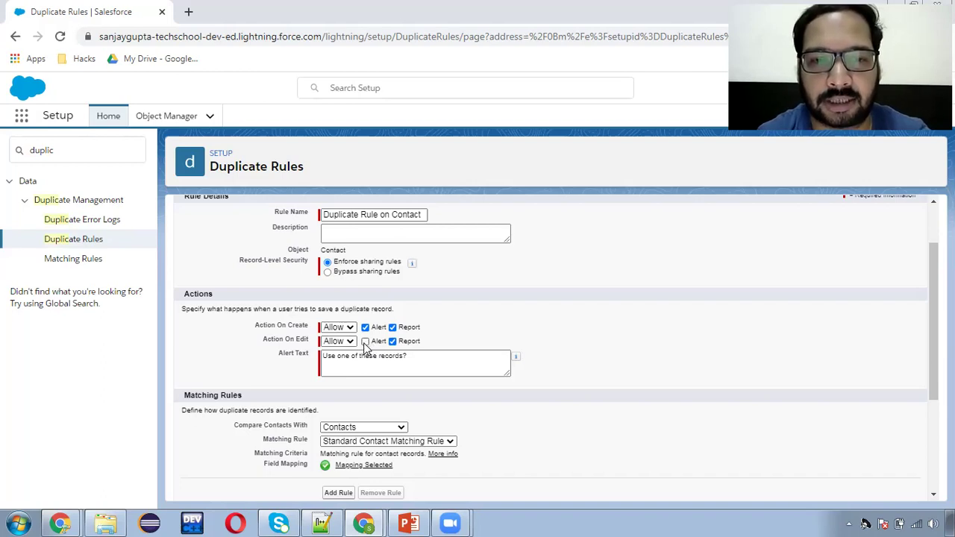
left_click(329, 364)
left_click(423, 356)
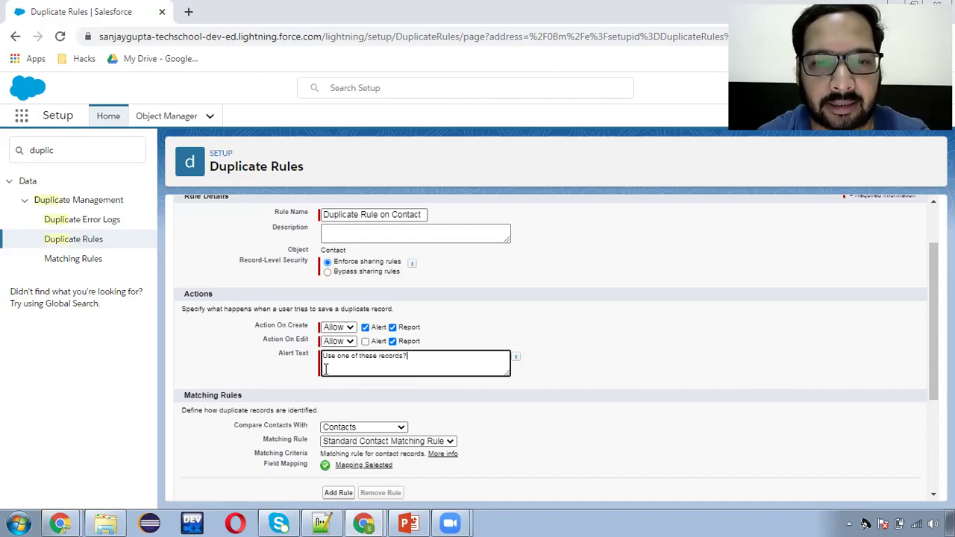
scroll(540, 366, "down", 2)
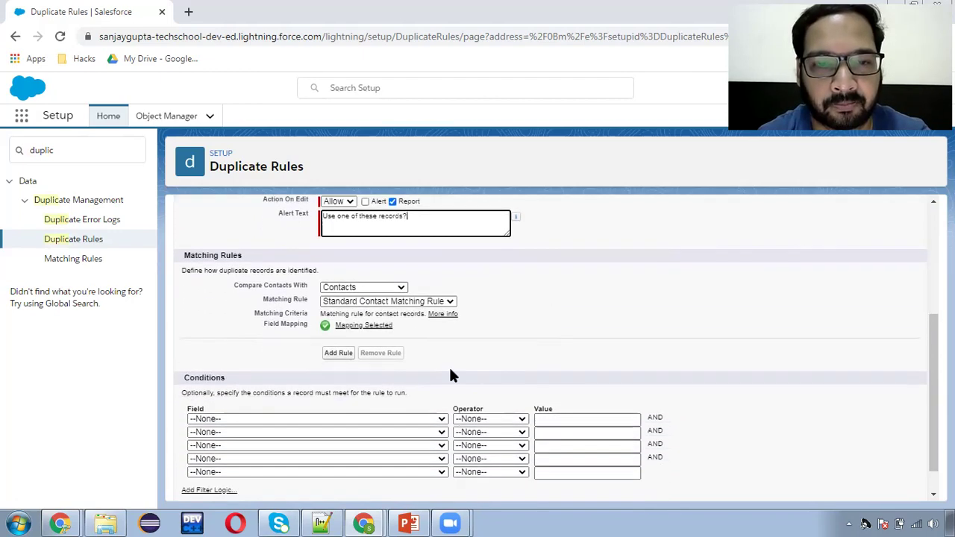
- Choose --Create New Matching Rule-- in the Matching Rule dropdown
left_click(363, 302)
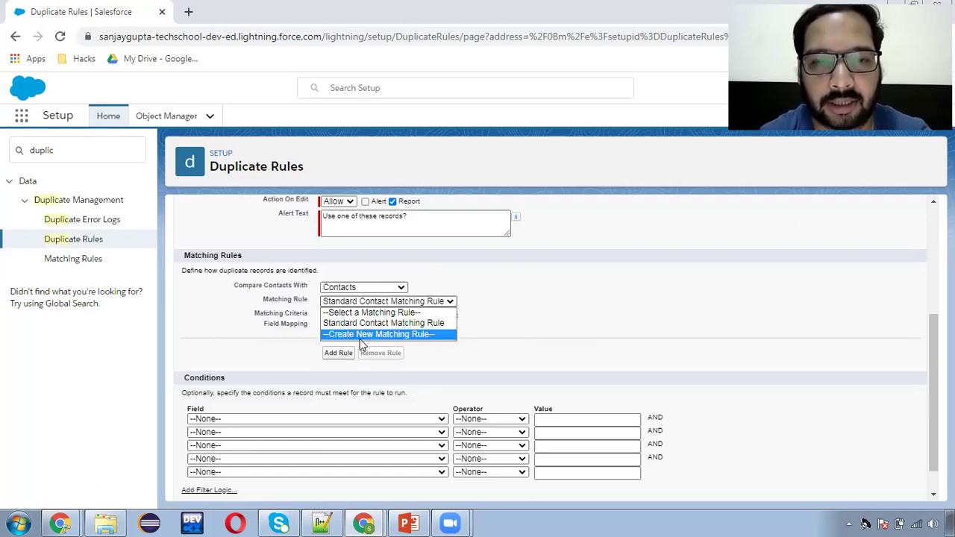
left_click(503, 328)
scroll(418, 310, "down", 2)
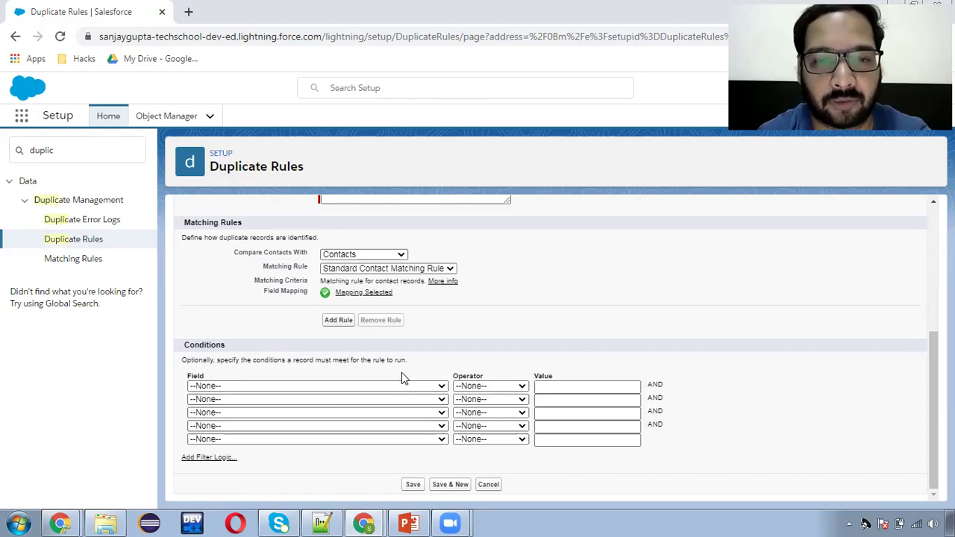
scroll(337, 469, "up", 2)
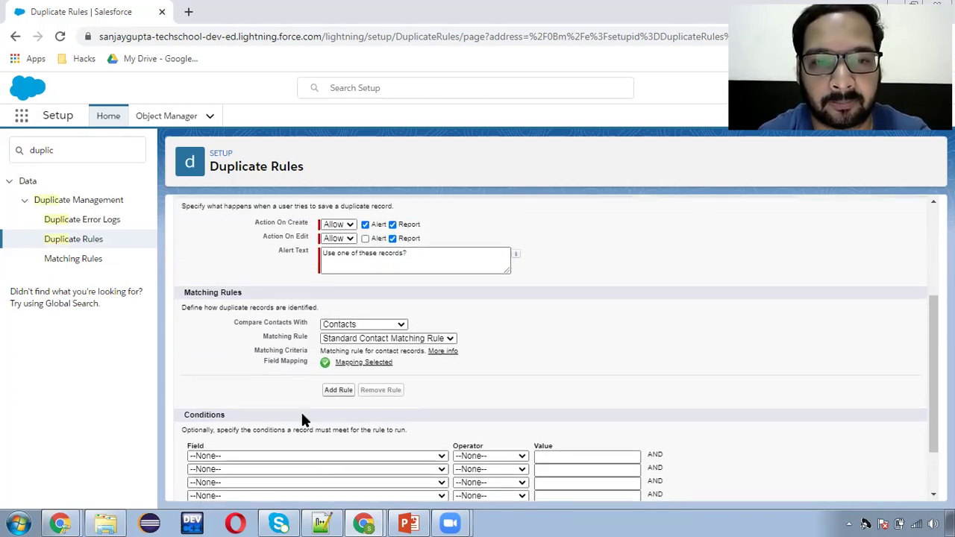
left_click(373, 338)
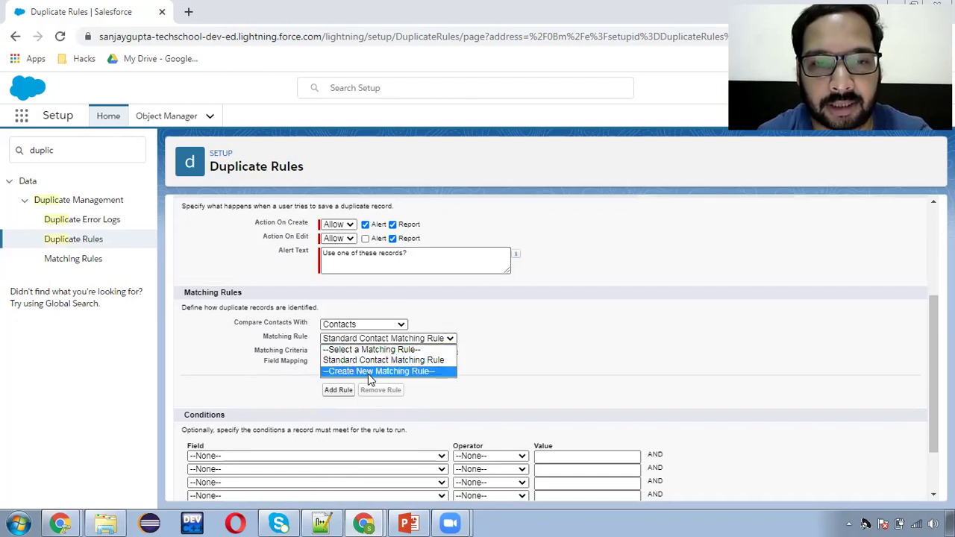
left_click(368, 371)
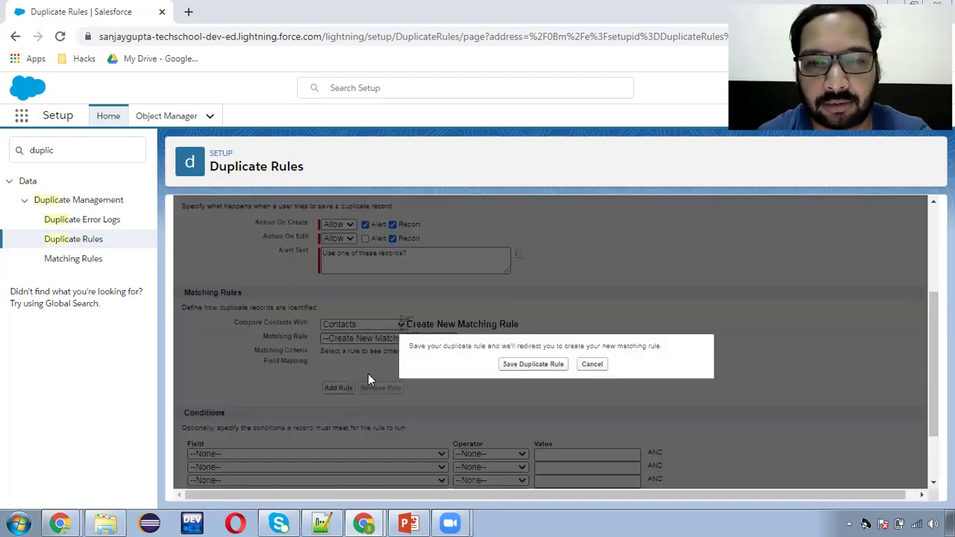
- Save the Duplicate Rule on Contact before building its matching rule
left_click(527, 365)
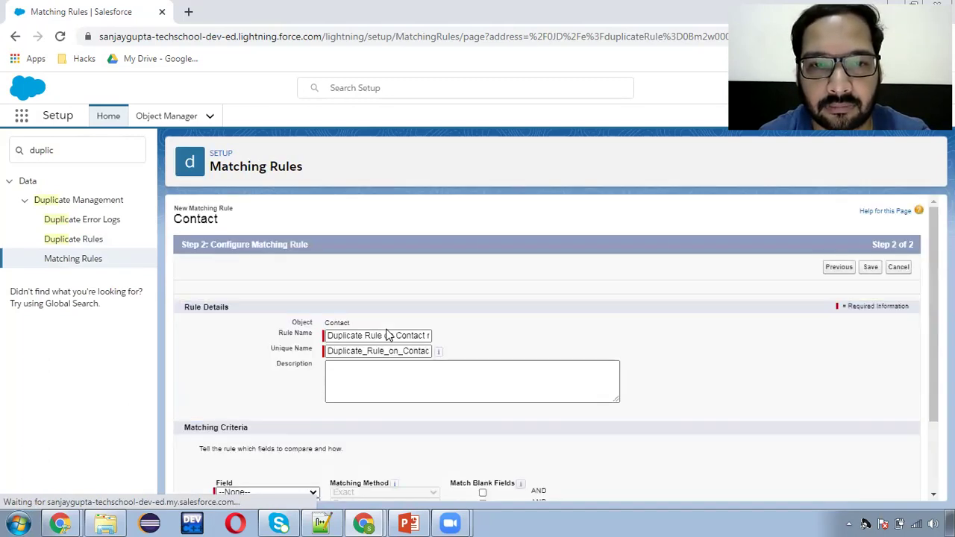
scroll(386, 335, "down", 2)
scroll(355, 389, "down", 1)
- Set the matching rule's first criterion to Email with Exact matching and save it
left_click(269, 396)
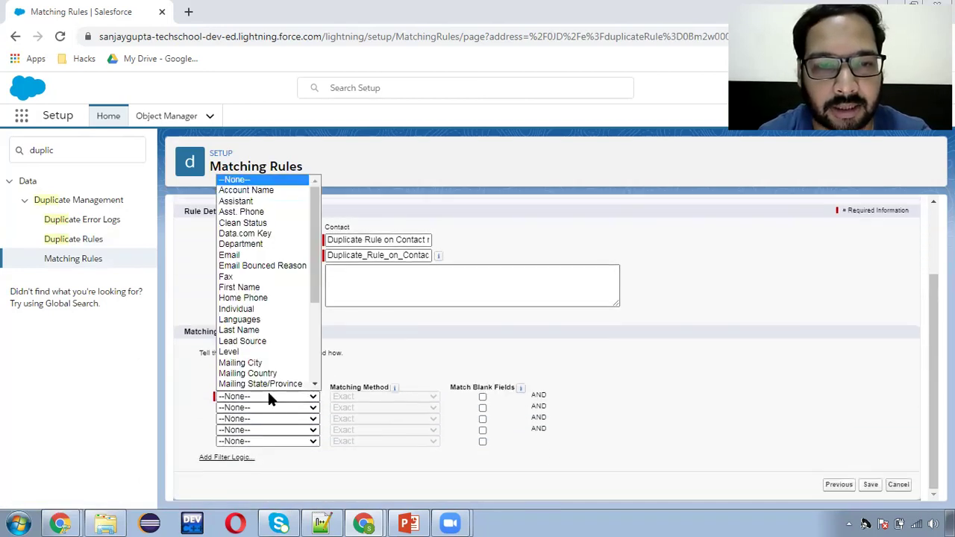
scroll(267, 340, "down", 1)
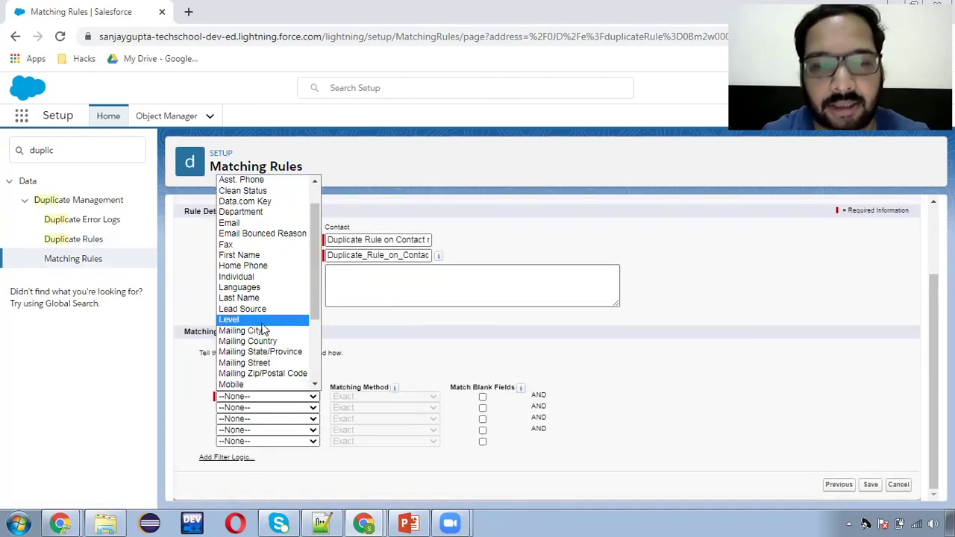
key("e")
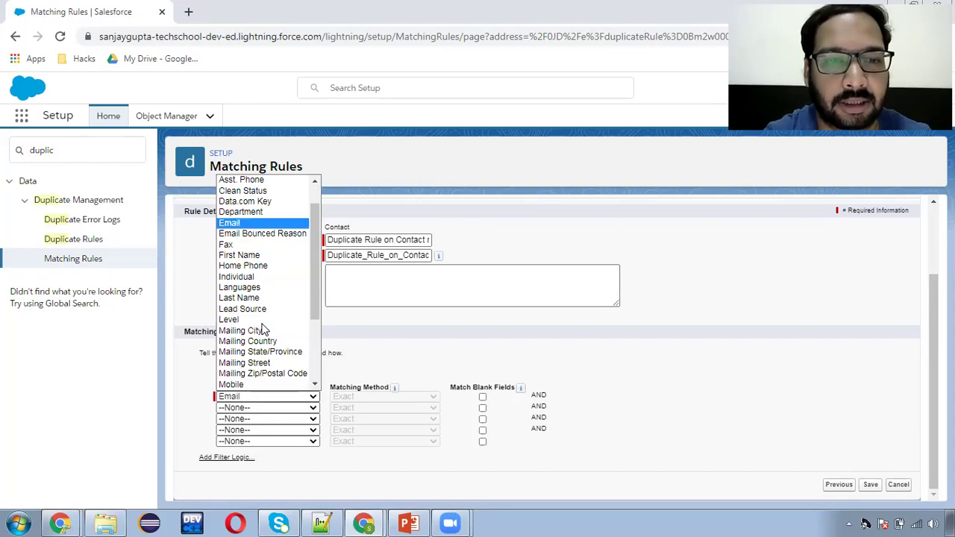
left_click(242, 224)
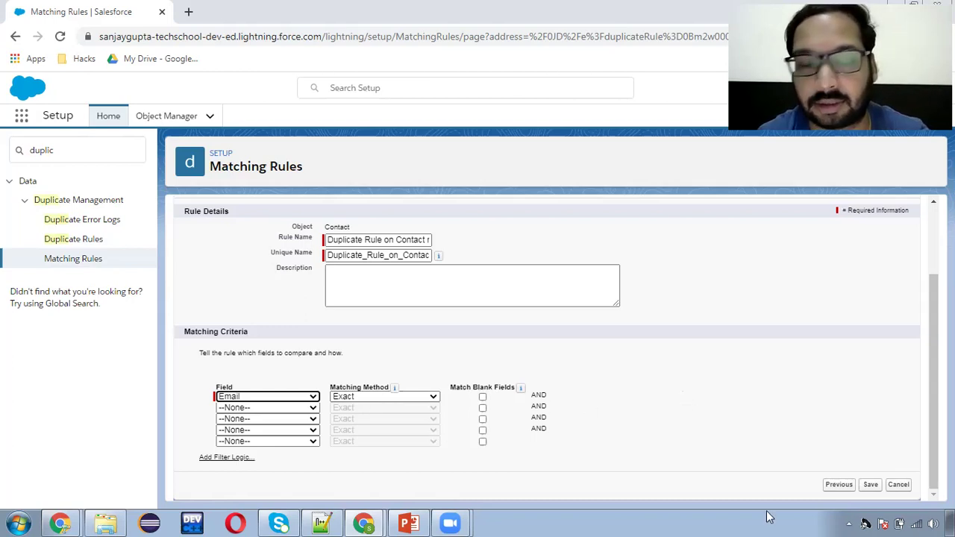
left_click(871, 485)
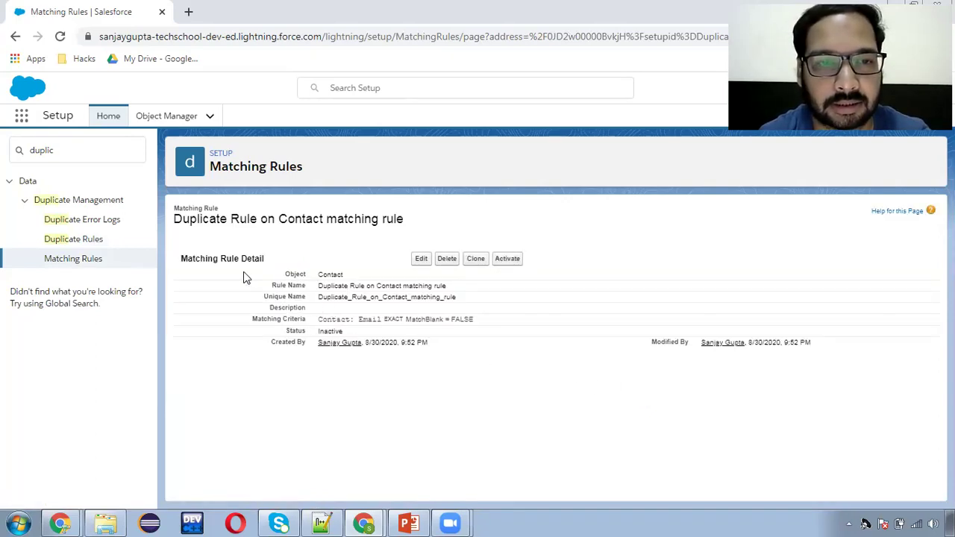
- Activate the Contact matching rule, confirm activation, and return to the Duplicate Rules list
left_click_drag(359, 318, 415, 319)
left_click(505, 259)
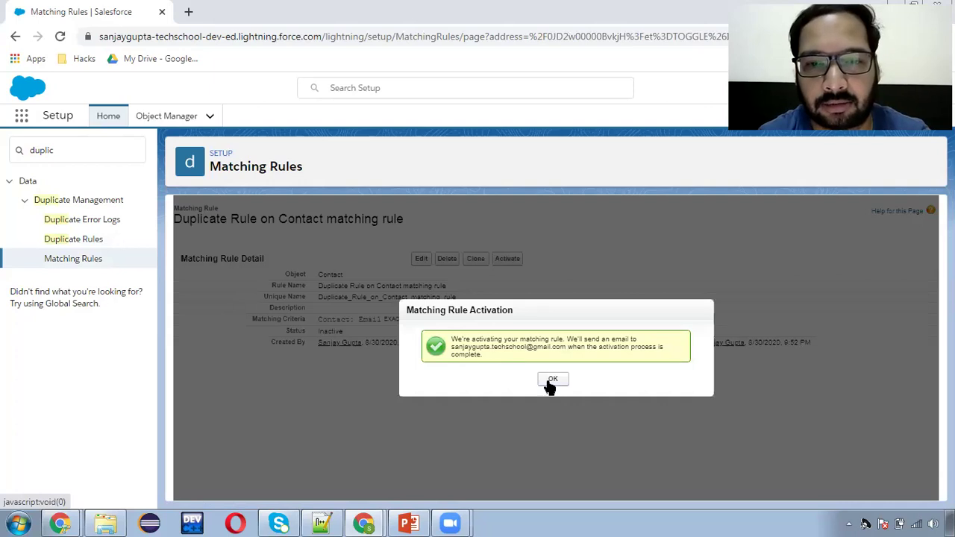
left_click_drag(451, 348, 567, 348)
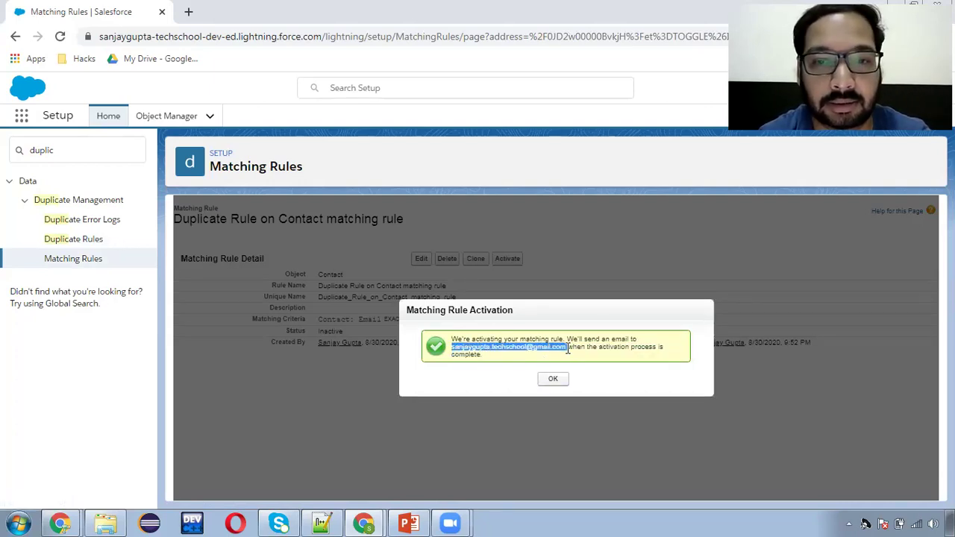
left_click(553, 379)
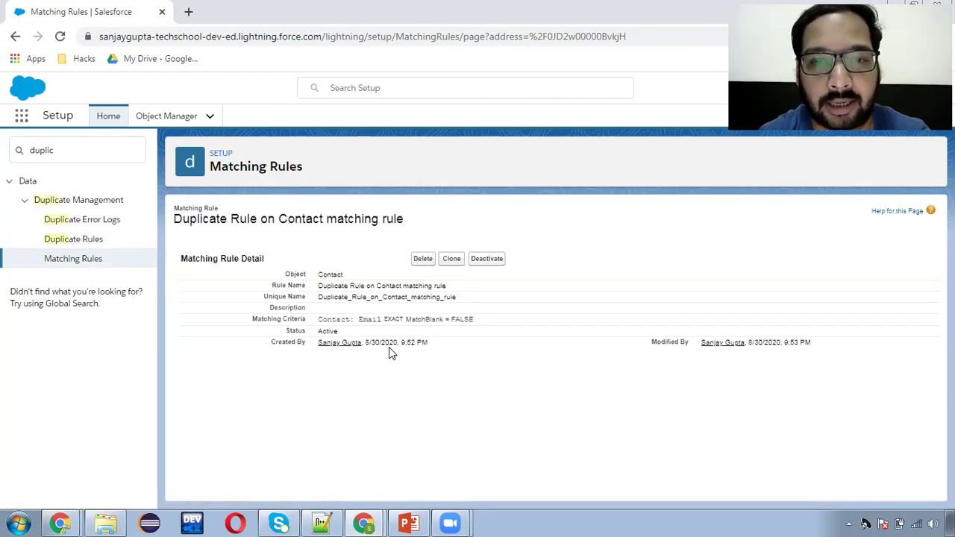
left_click(85, 240)
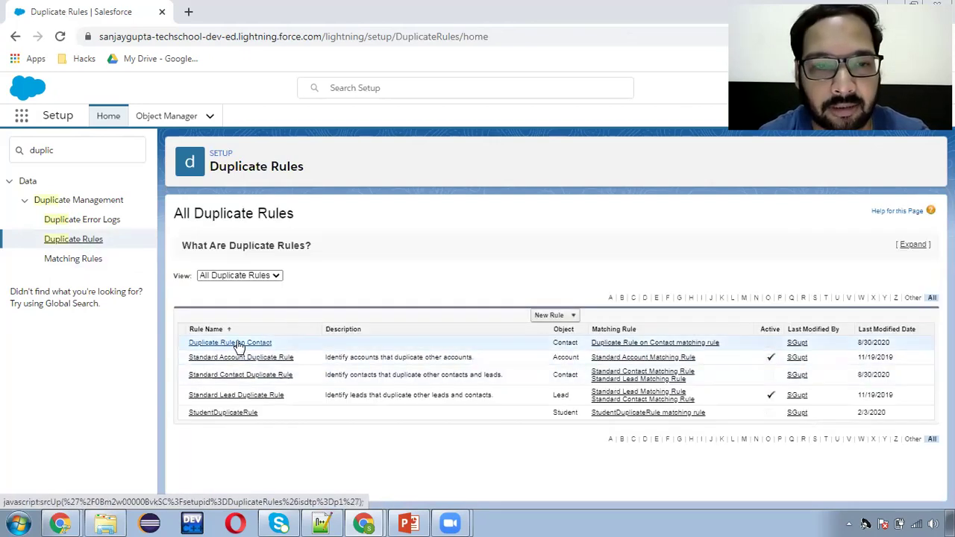
- Check Duplicate Rule on Contact's matching rule in edit mode, cancel unchanged, and bring up the App Launcher
left_click(238, 344)
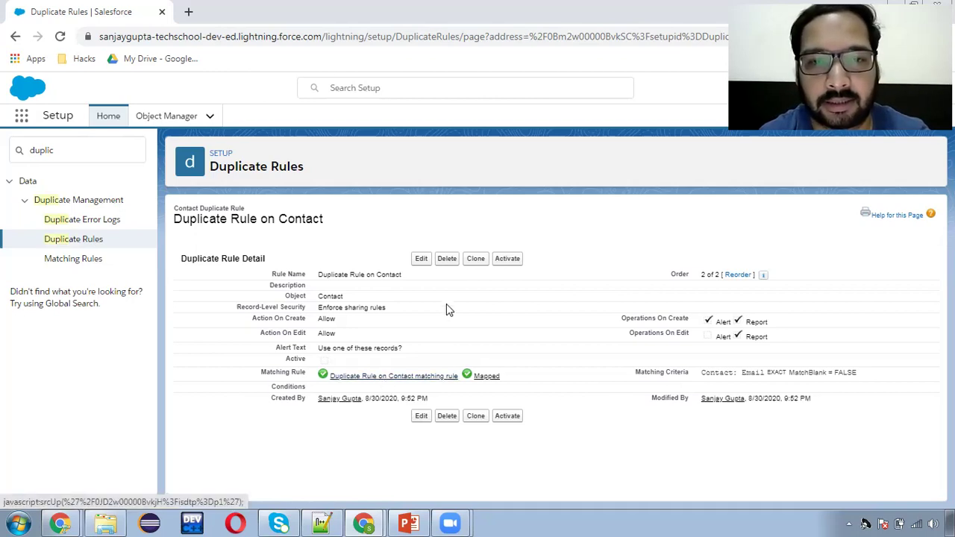
left_click(421, 259)
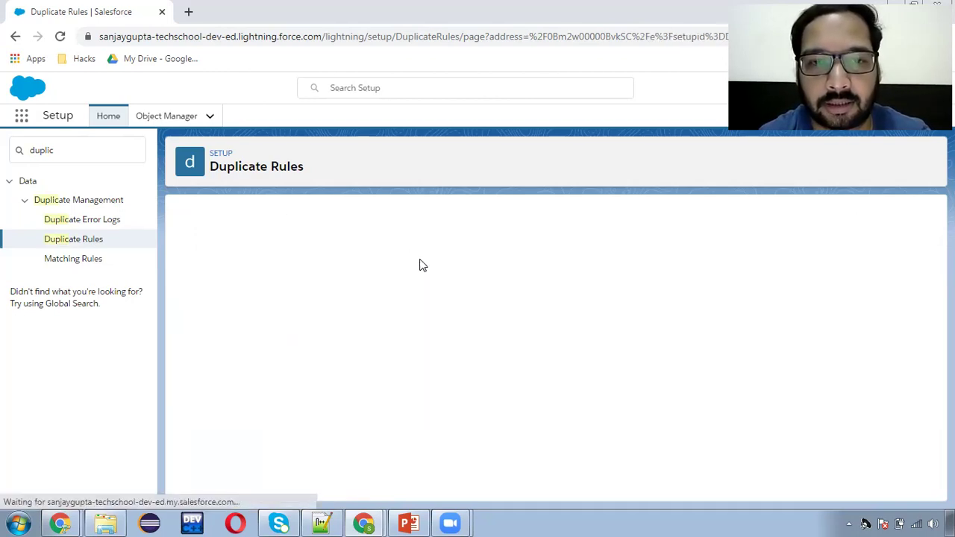
scroll(482, 386, "down", 3)
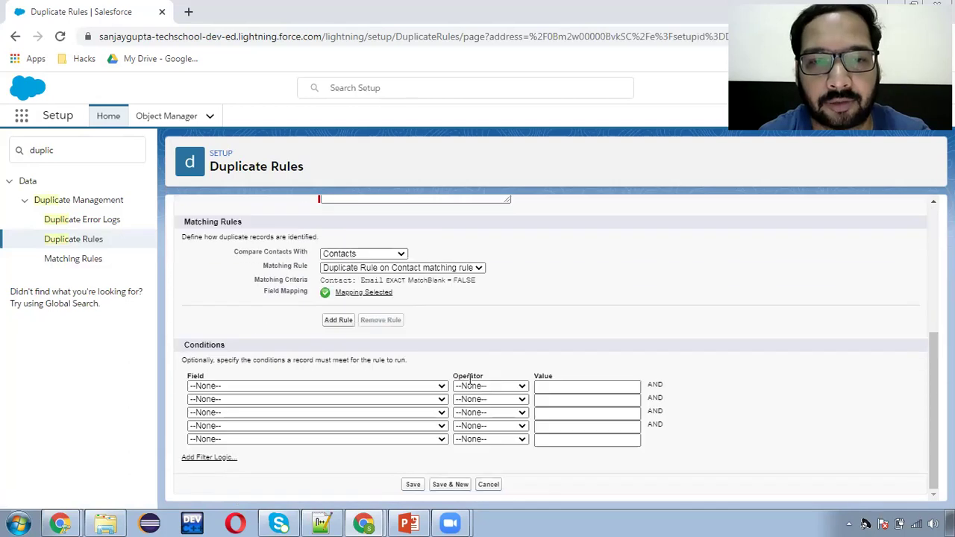
left_click(408, 269)
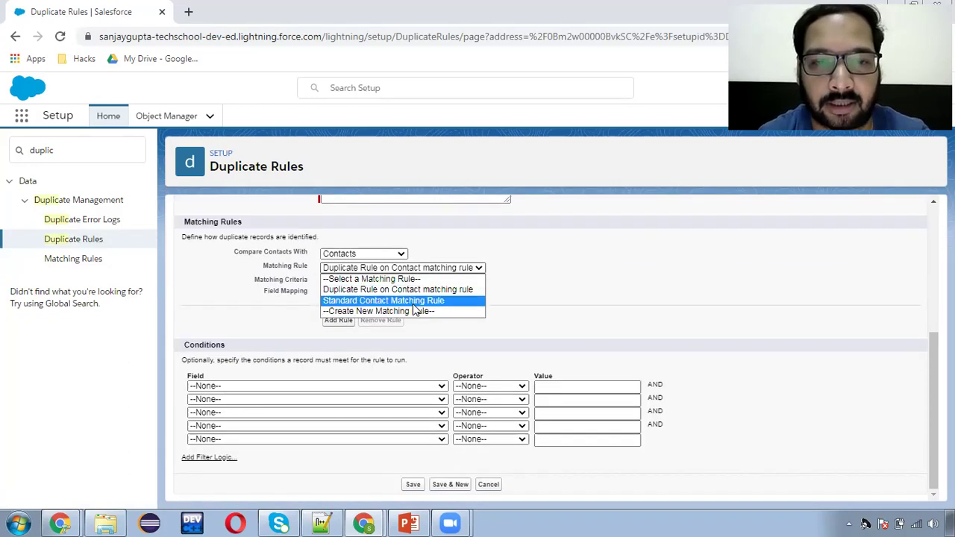
left_click(415, 291)
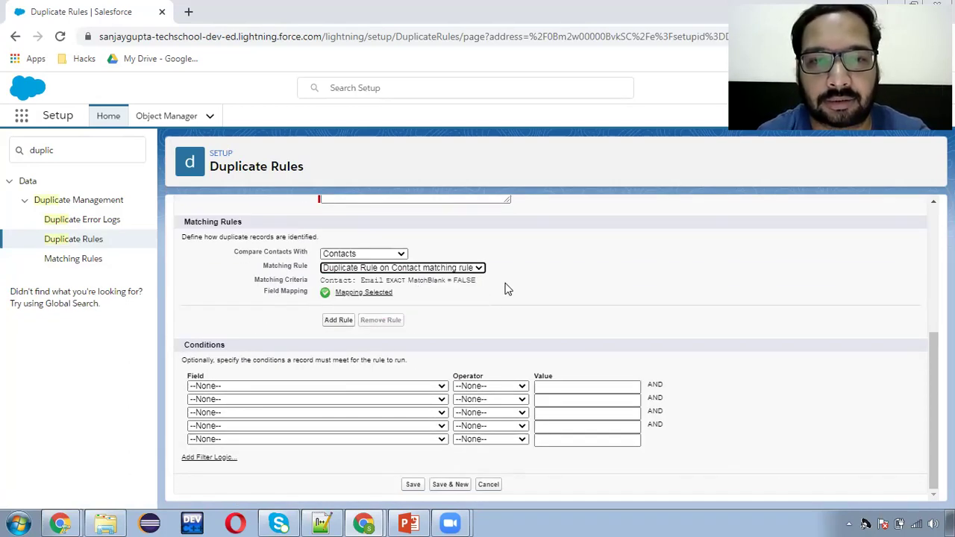
left_click(488, 485)
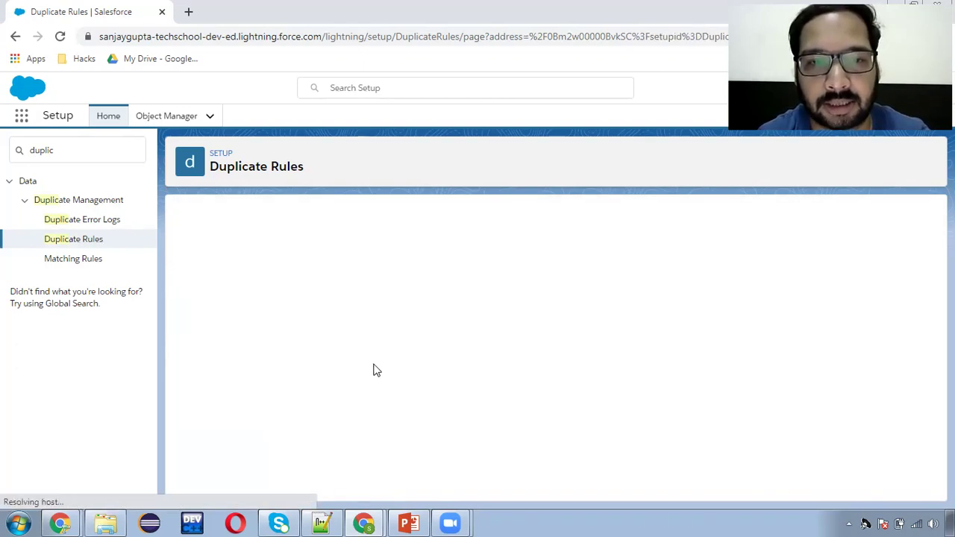
left_click(22, 116)
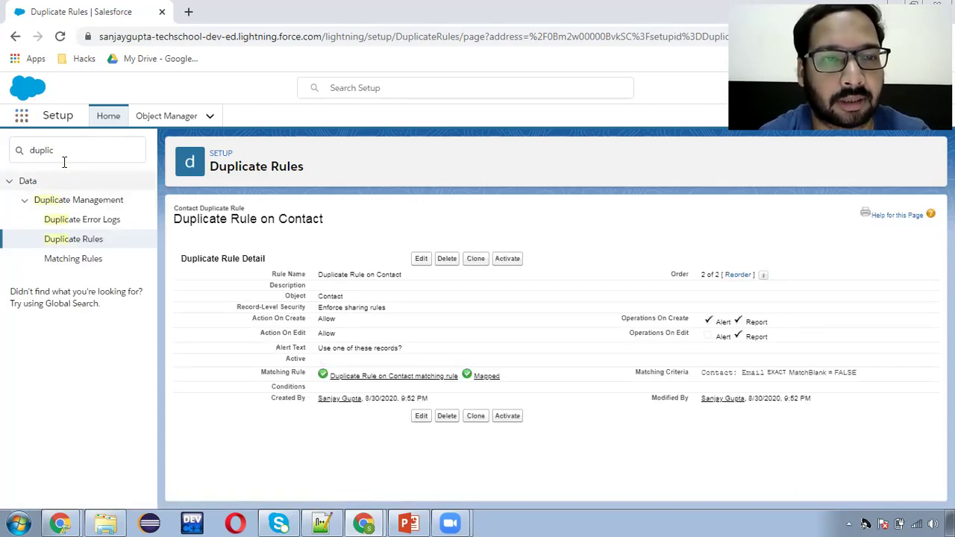
- Switch to the Sales app and go to its Contacts tab
type("sales")
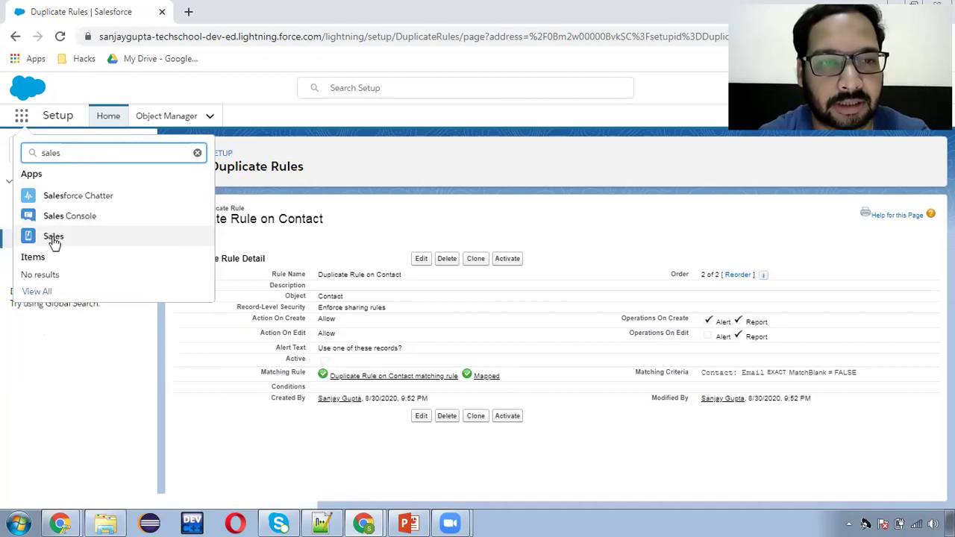
left_click(54, 239)
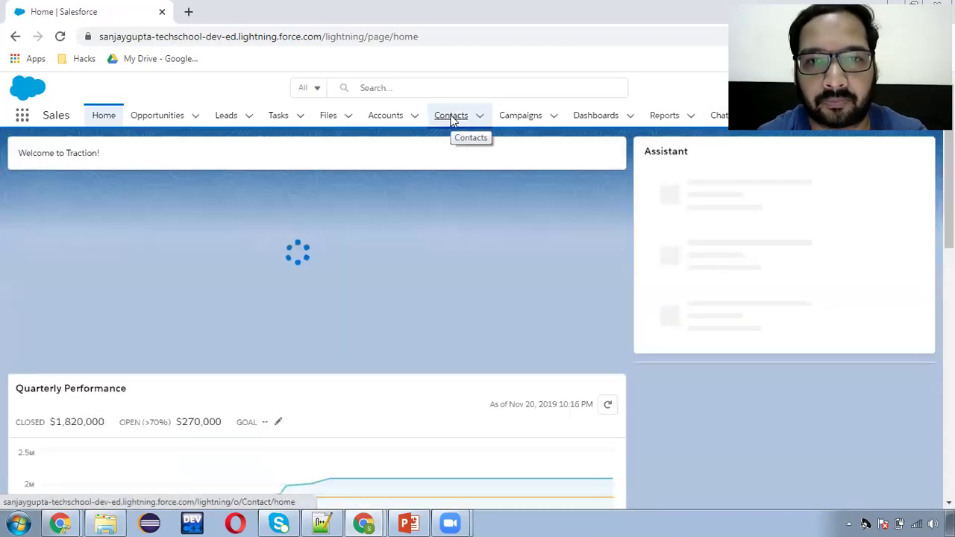
left_click(450, 117)
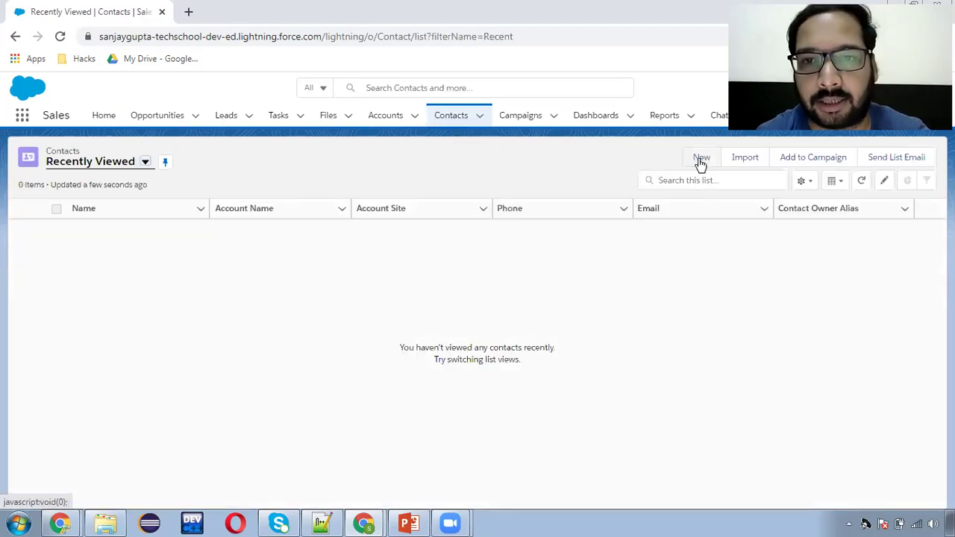
- Create and save a new contact with the contact's first name, last name and email
left_click(700, 158)
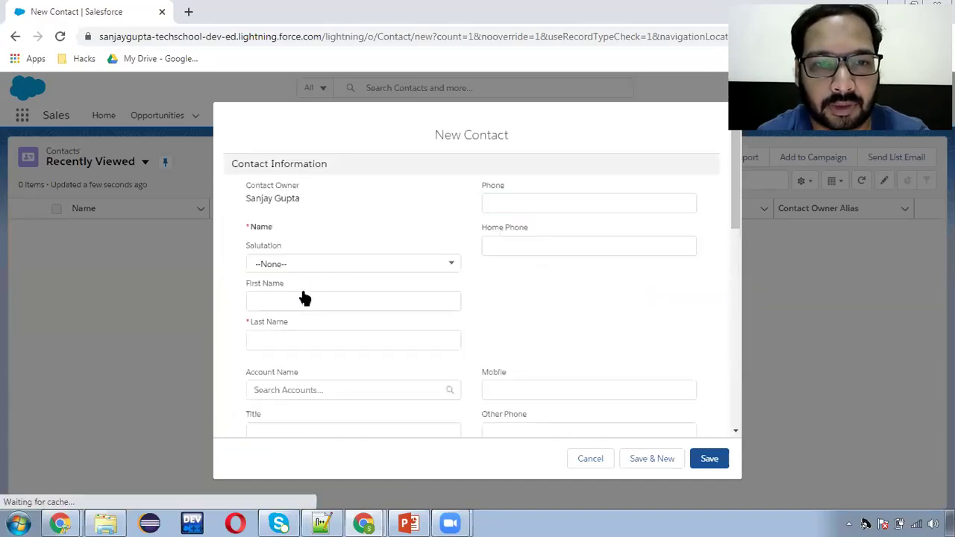
left_click(295, 303)
type("Sanjay")
key("Tab")
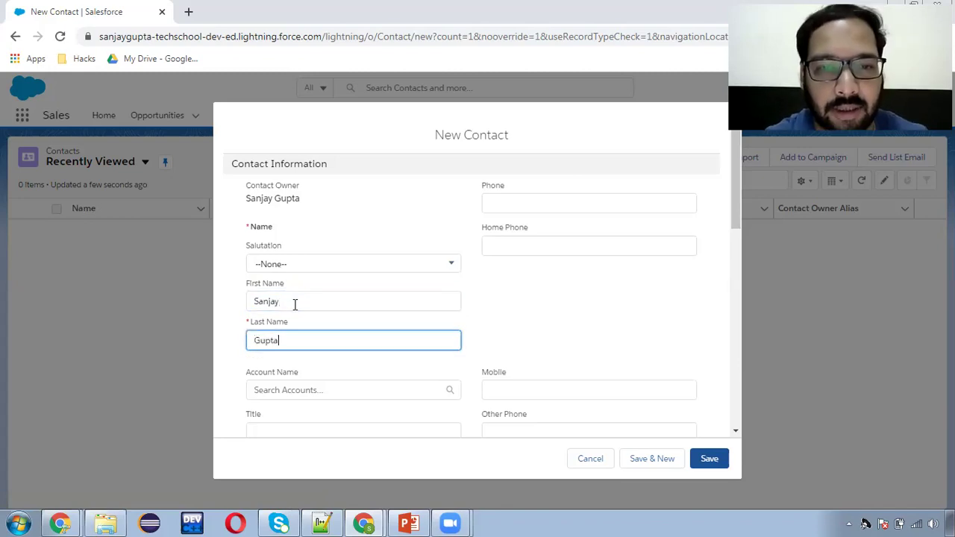
left_click(545, 309)
scroll(545, 310, "down", 3)
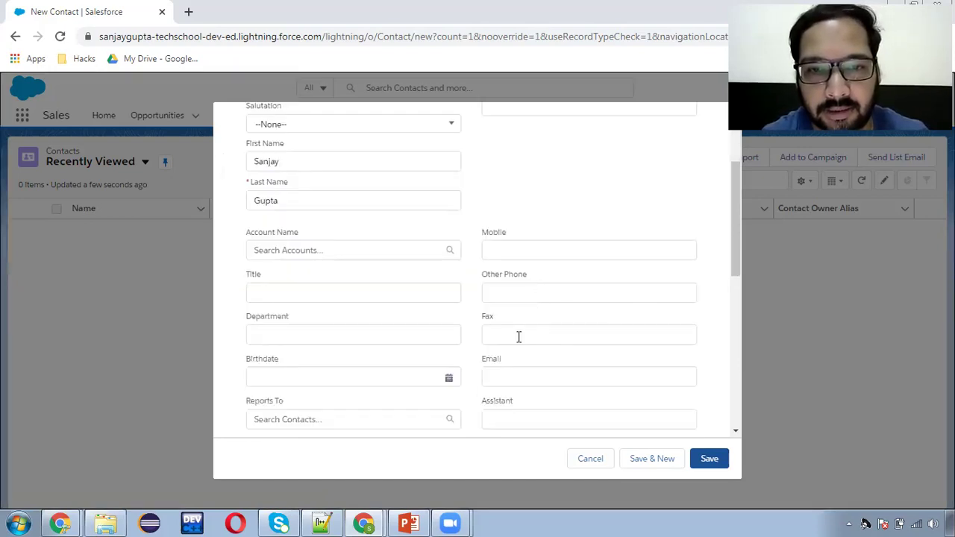
left_click(512, 314)
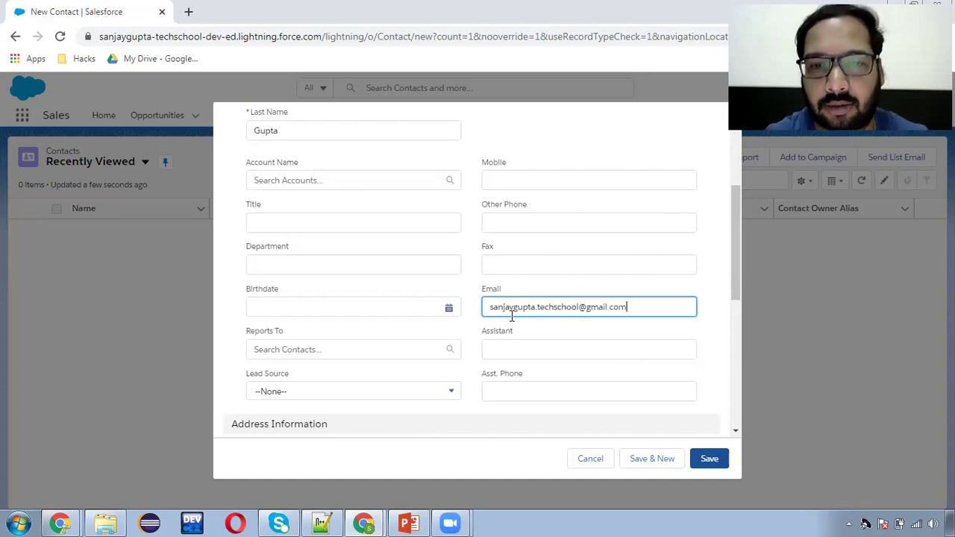
left_click(701, 458)
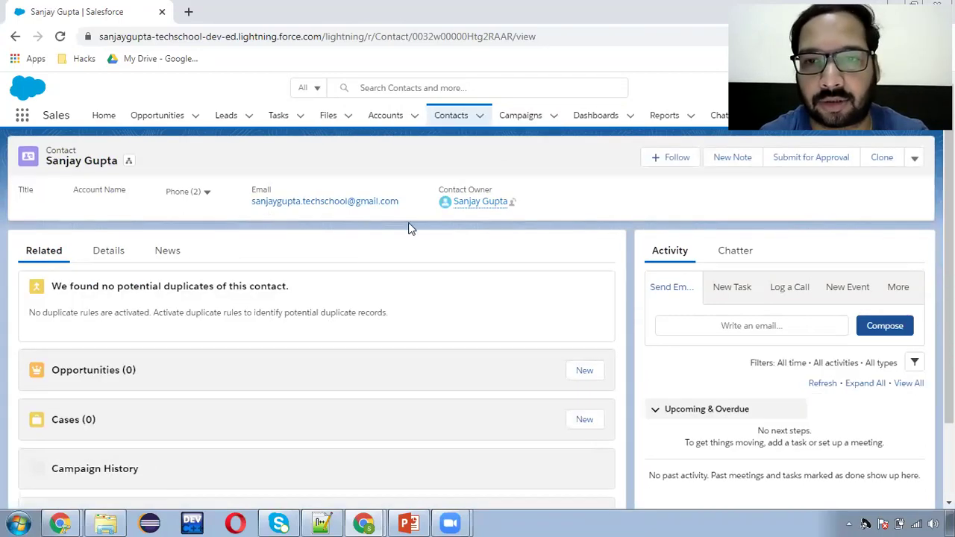
- Create and save a second contact with the same first name, last name and email
left_click(451, 120)
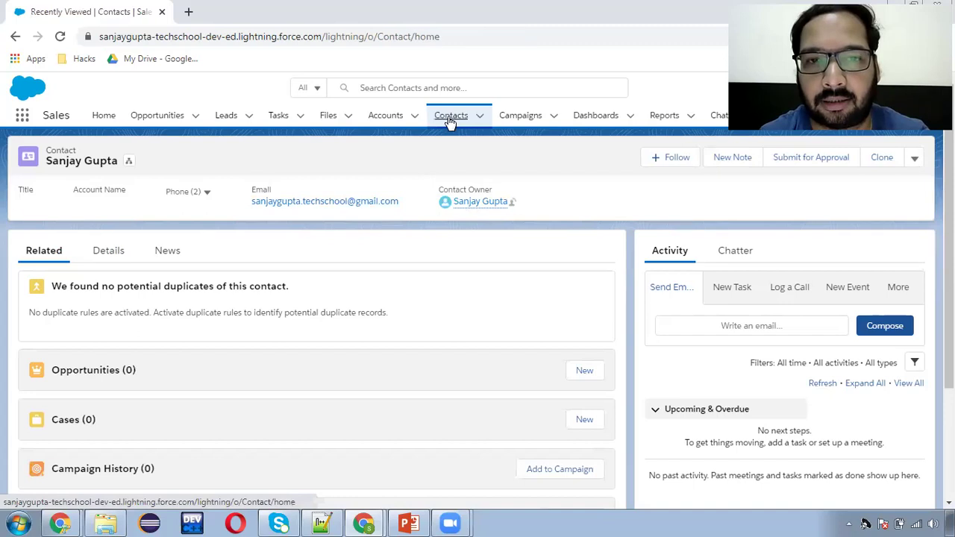
left_click(701, 158)
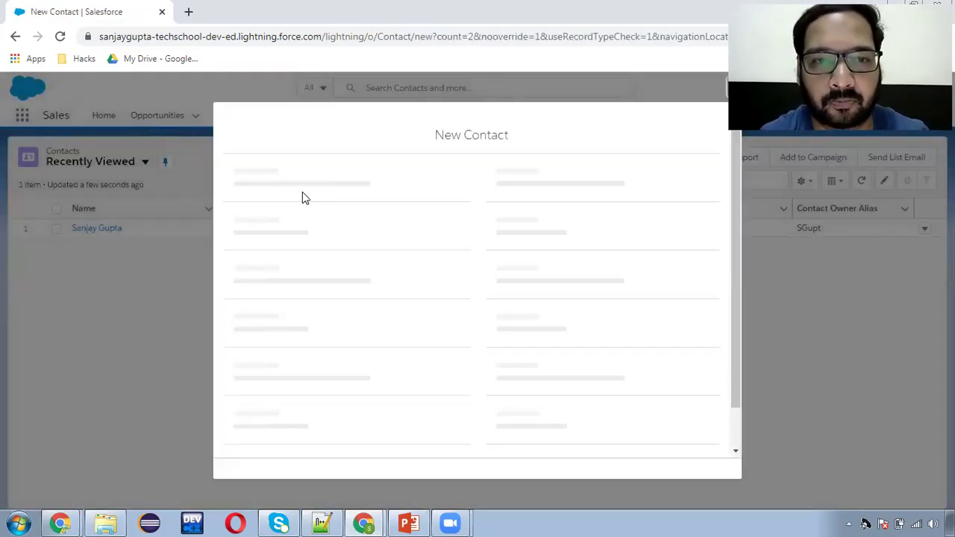
left_click(285, 299)
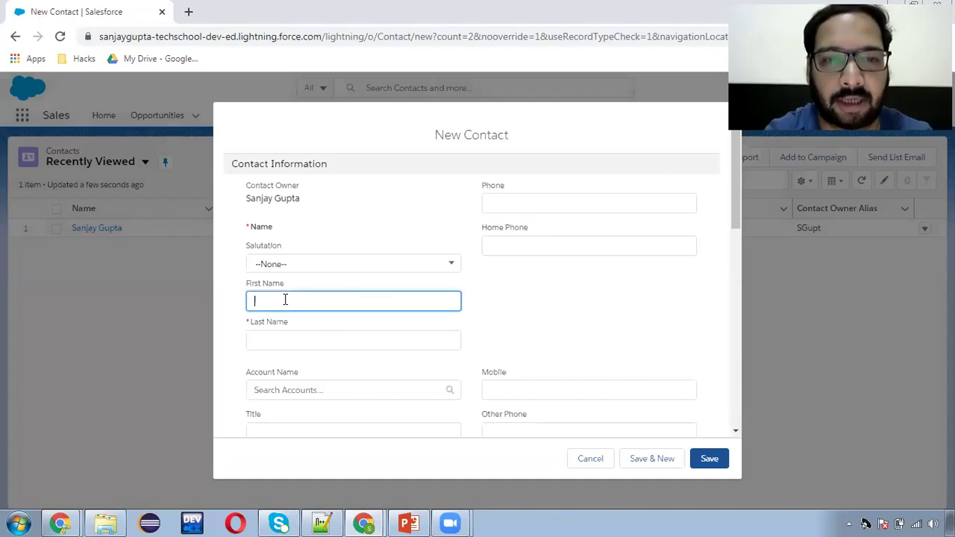
key("Tab")
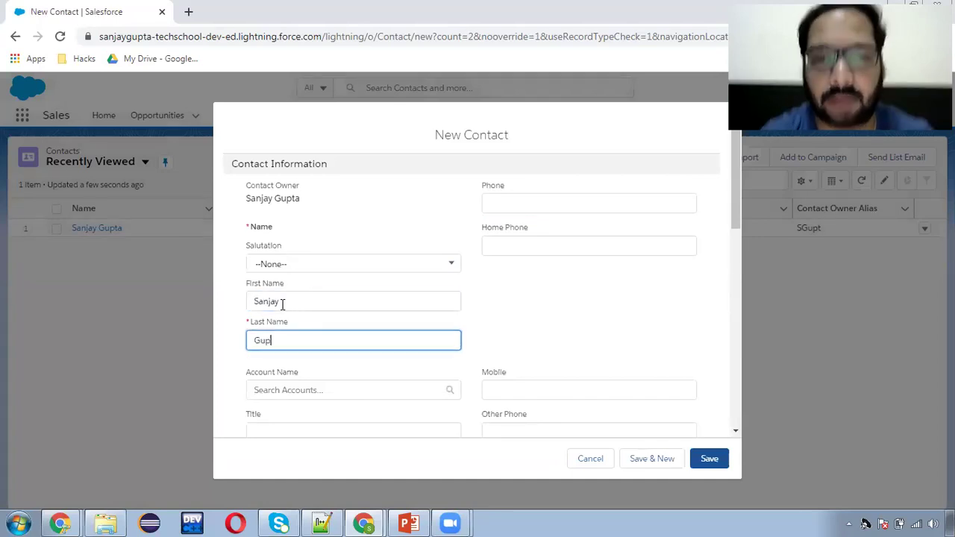
left_click(559, 339)
scroll(550, 347, "down", 2)
left_click(521, 377)
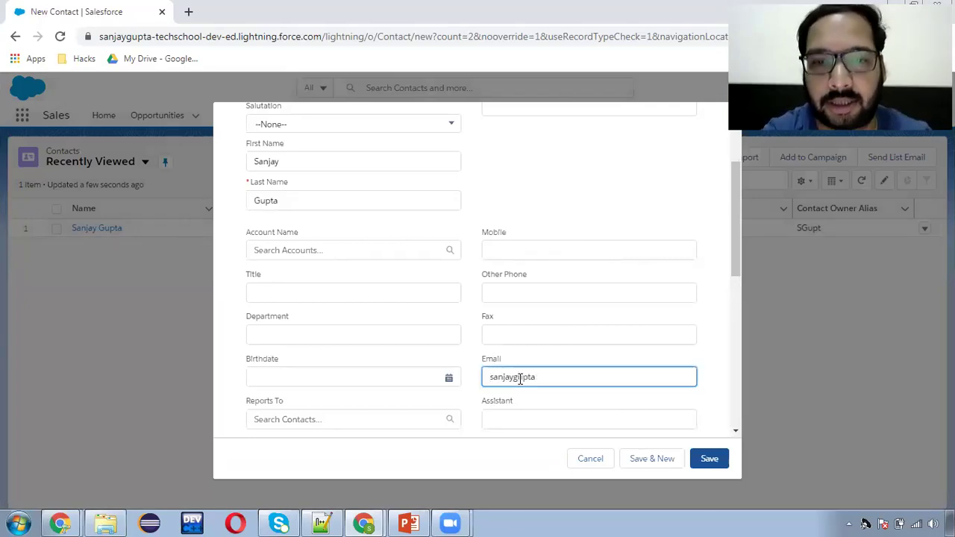
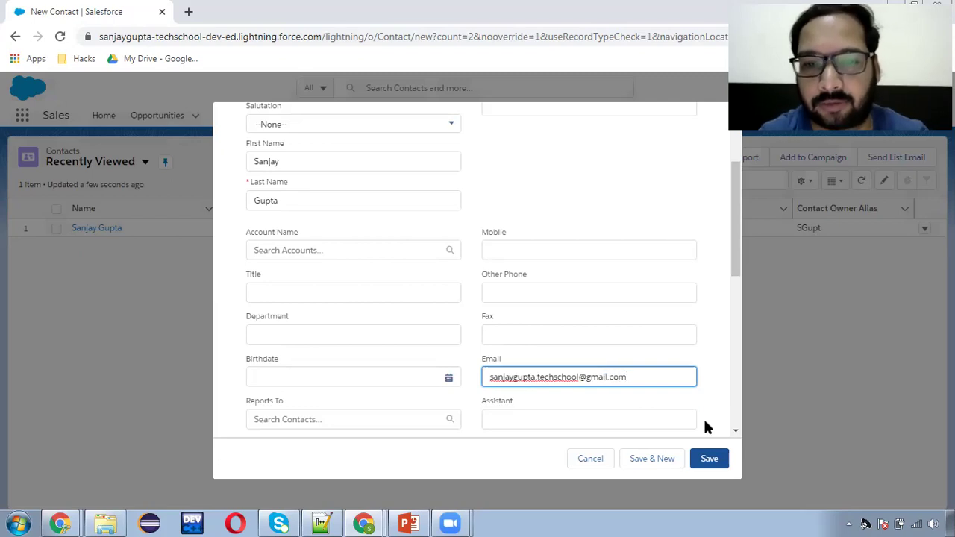
left_click(710, 461)
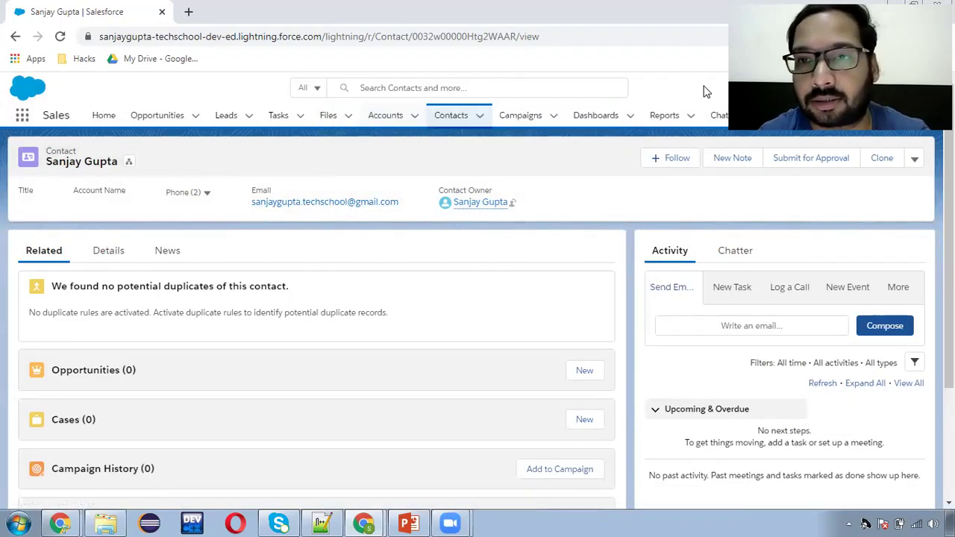
- Open Setup in a new tab and find the Duplicate Rules page with 'dupli'
left_click(872, 91)
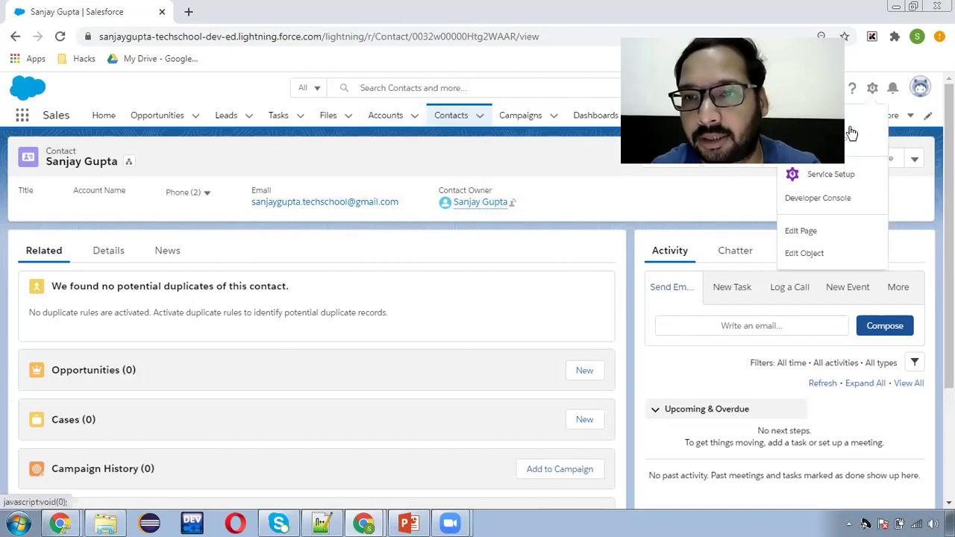
left_click(851, 132)
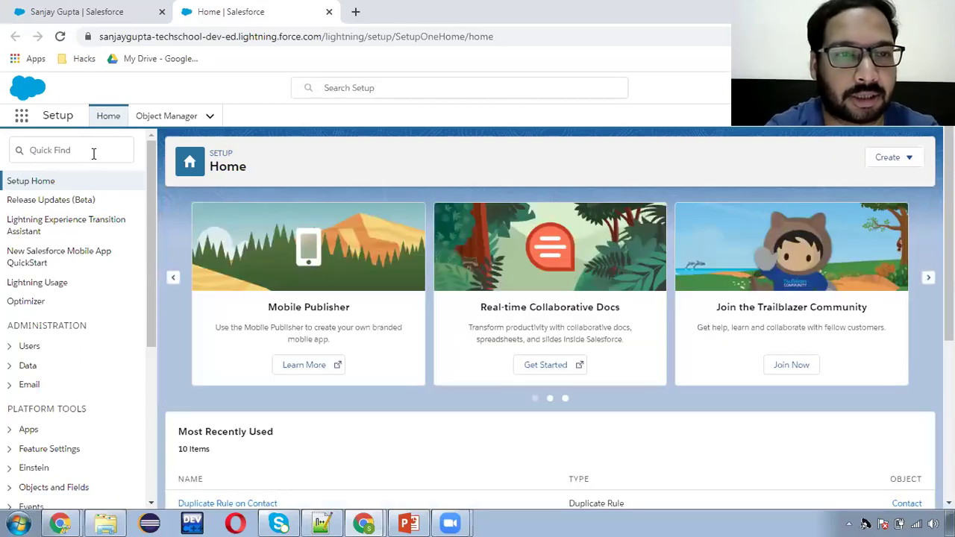
left_click(91, 154)
type("dupli")
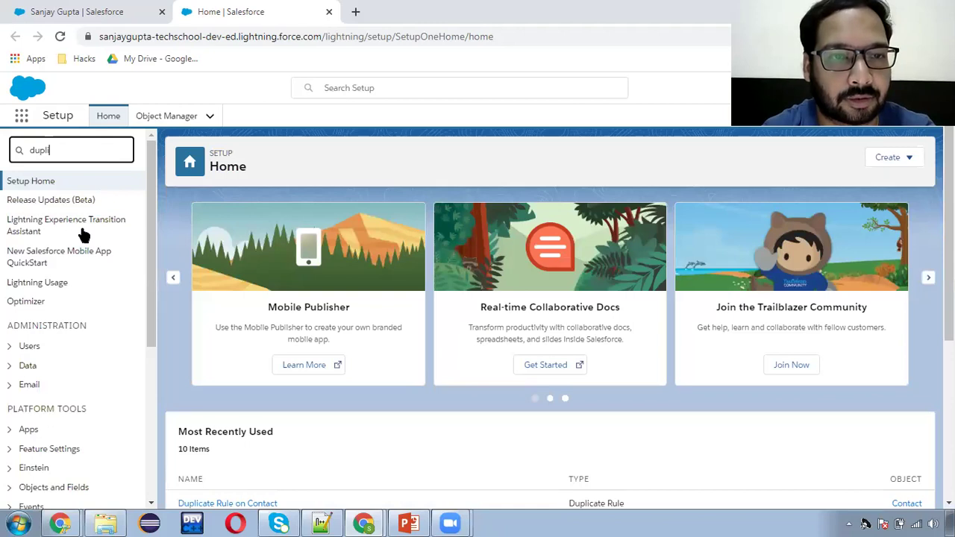
left_click(86, 245)
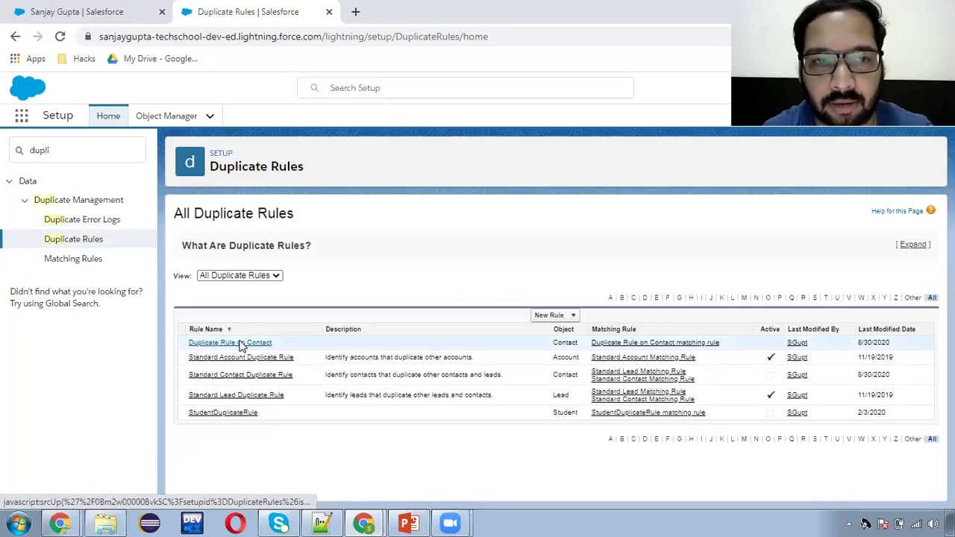
- Activate the Duplicate Rule on Contact, then go to Contacts in the Sales app
left_click(241, 345)
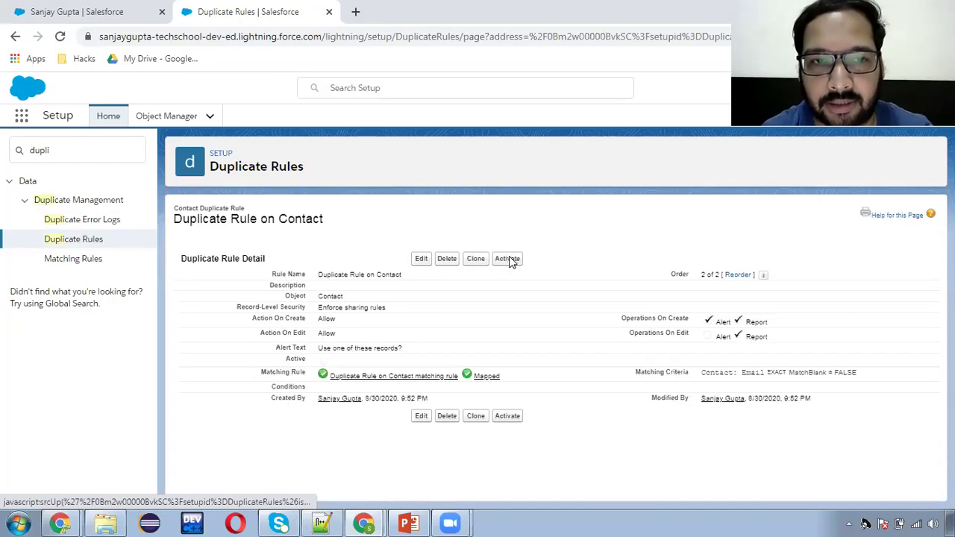
left_click(509, 259)
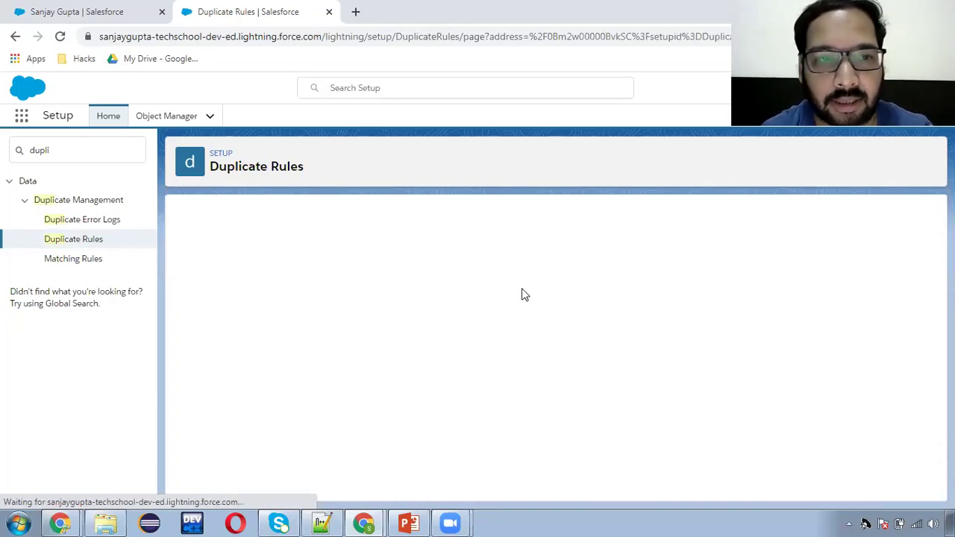
key("ctrl+Tab")
left_click(448, 118)
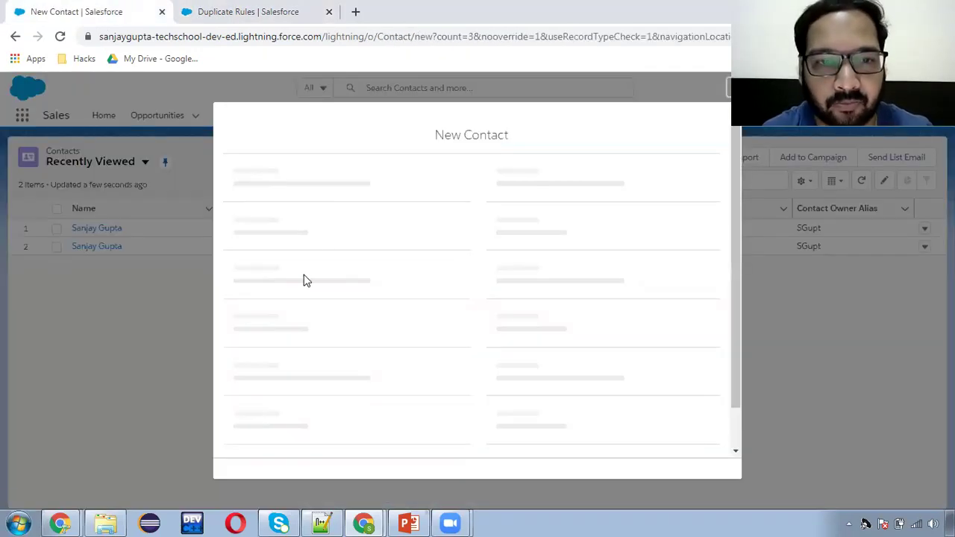
- Fill a new contact's first name, last name and an already-used email, and try saving
left_click(317, 299)
key("Tab")
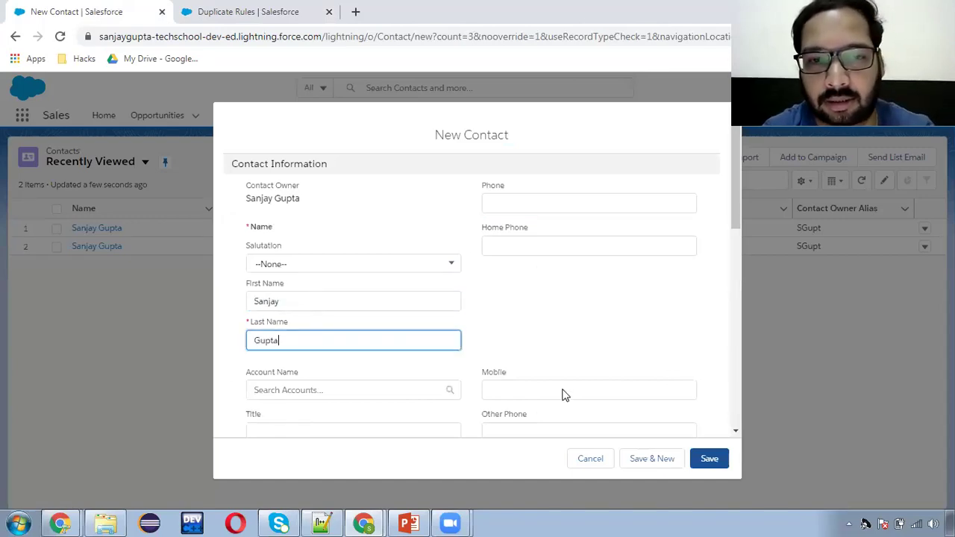
scroll(565, 395, "down", 1)
scroll(533, 385, "down", 2)
left_click(533, 384)
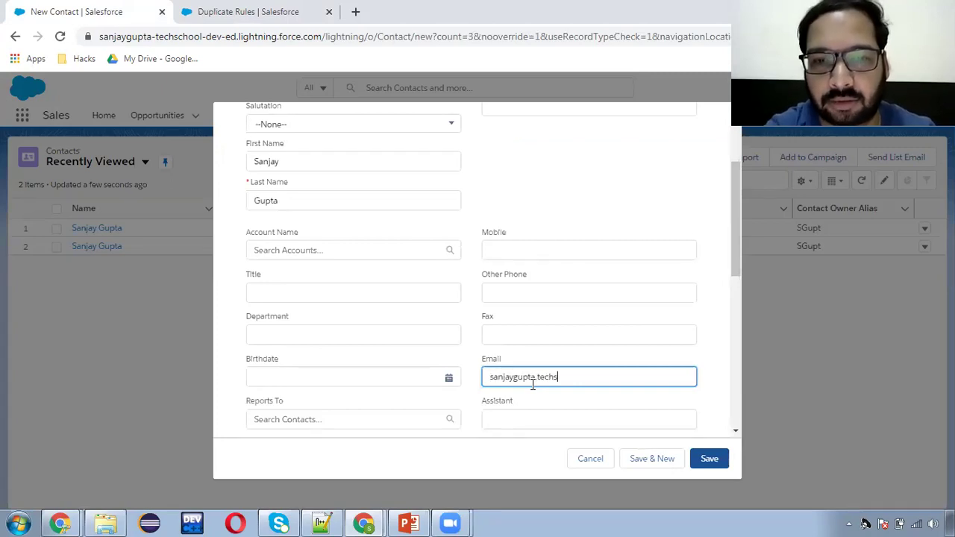
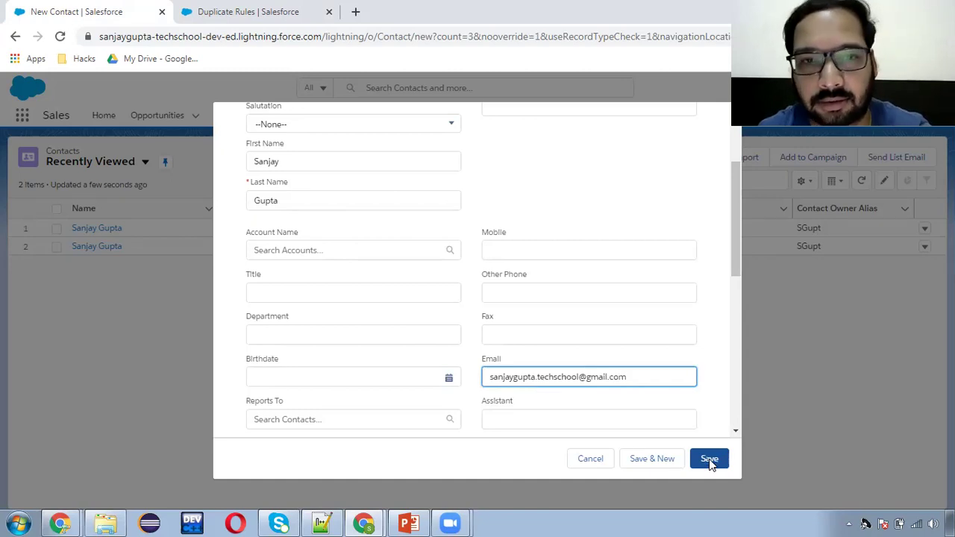
left_click(708, 459)
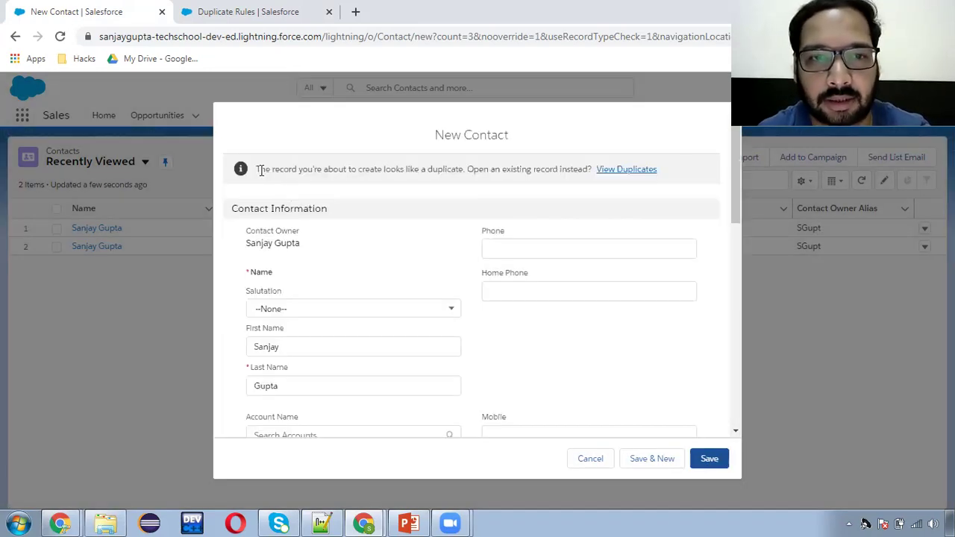
- Review the list of matching duplicate contacts from the warning, then close it
left_click_drag(329, 180, 595, 179)
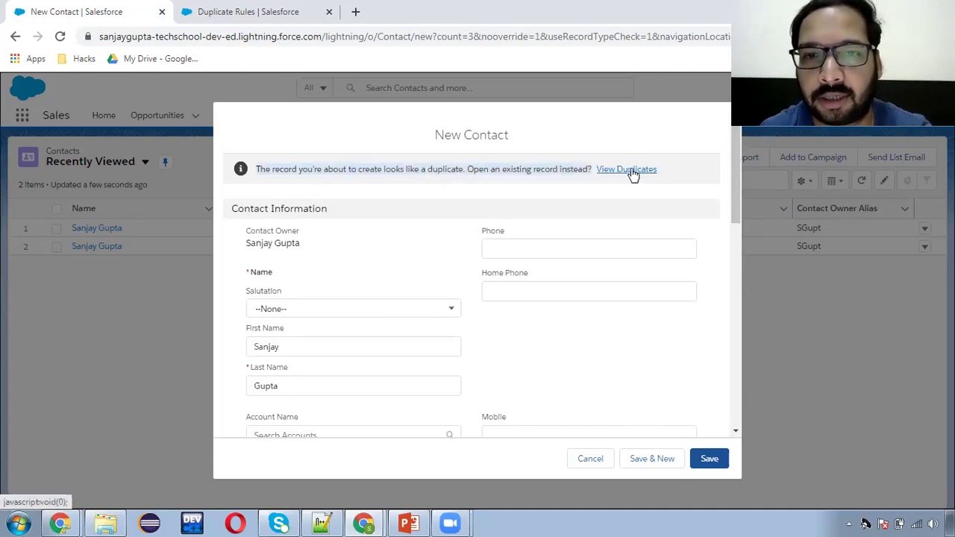
left_click(630, 169)
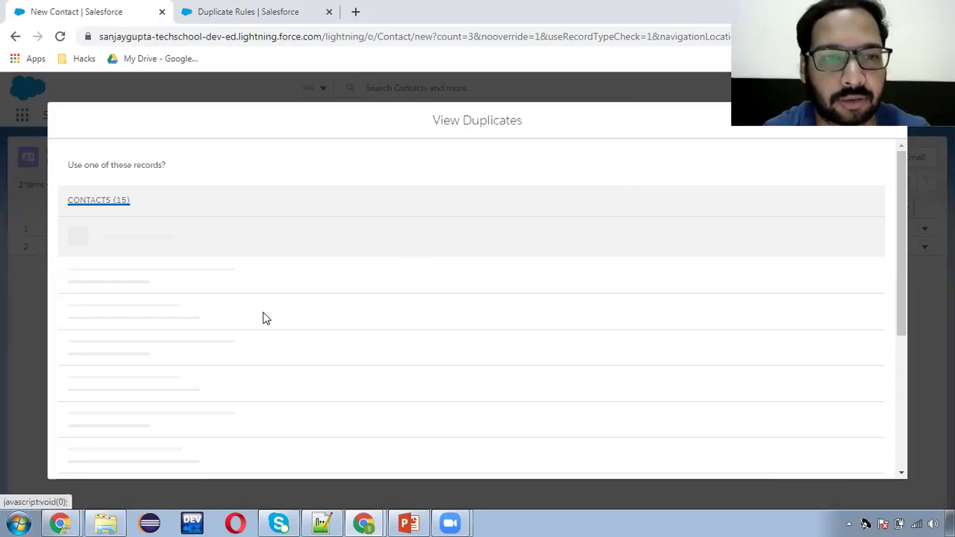
scroll(395, 336, "down", 10)
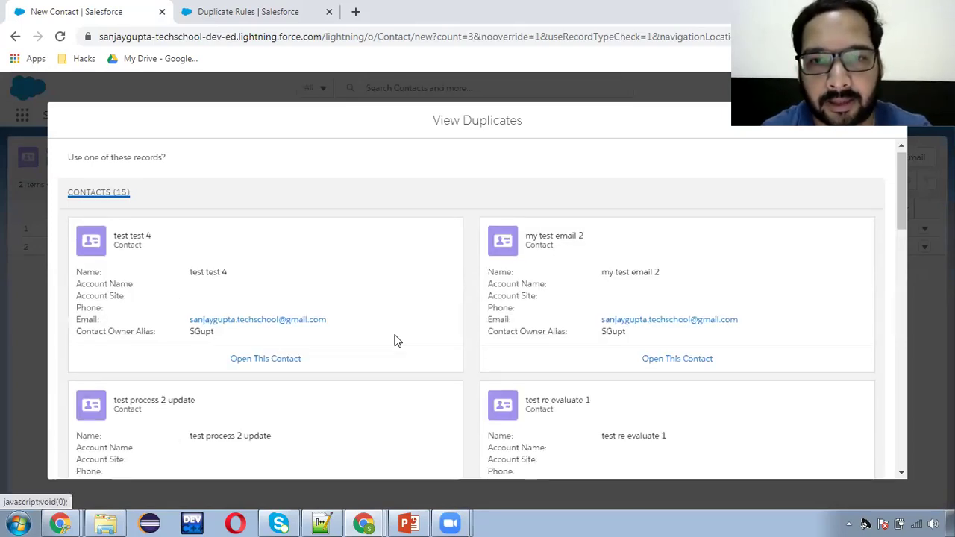
scroll(397, 344, "down", 2)
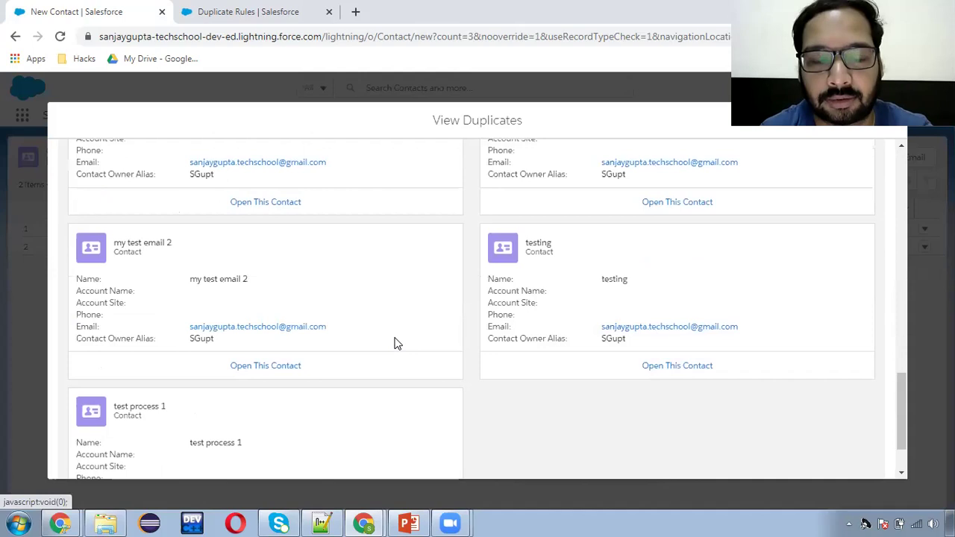
scroll(397, 343, "up", 4)
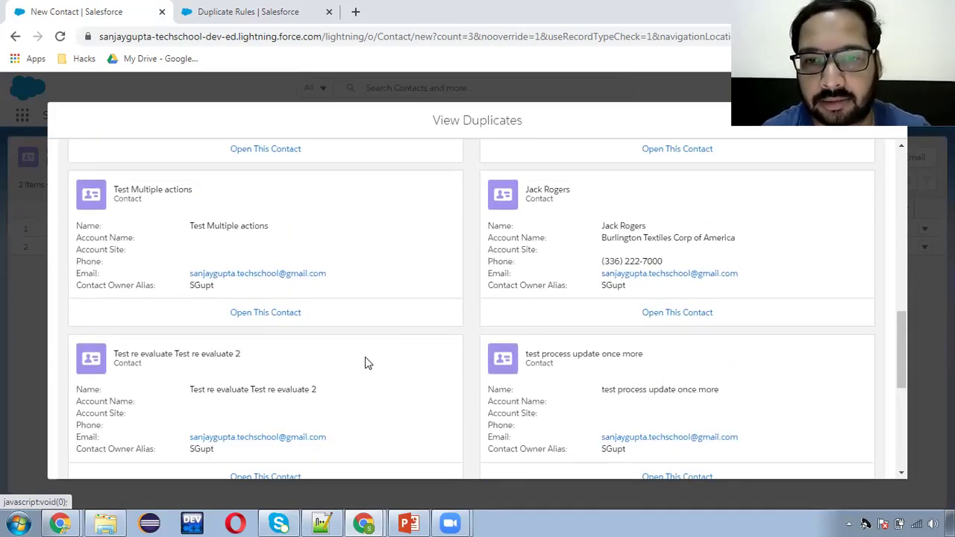
scroll(366, 359, "down", 5)
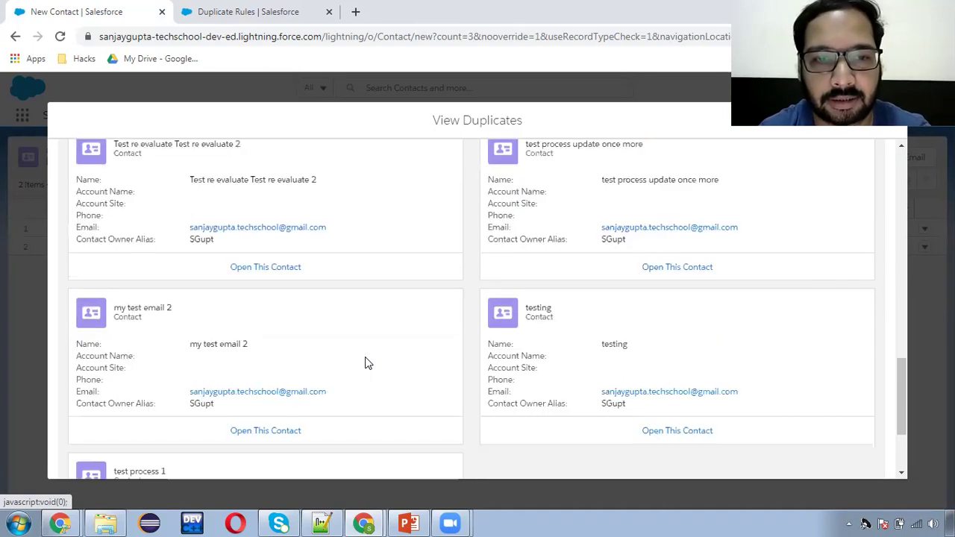
scroll(365, 358, "up", 15)
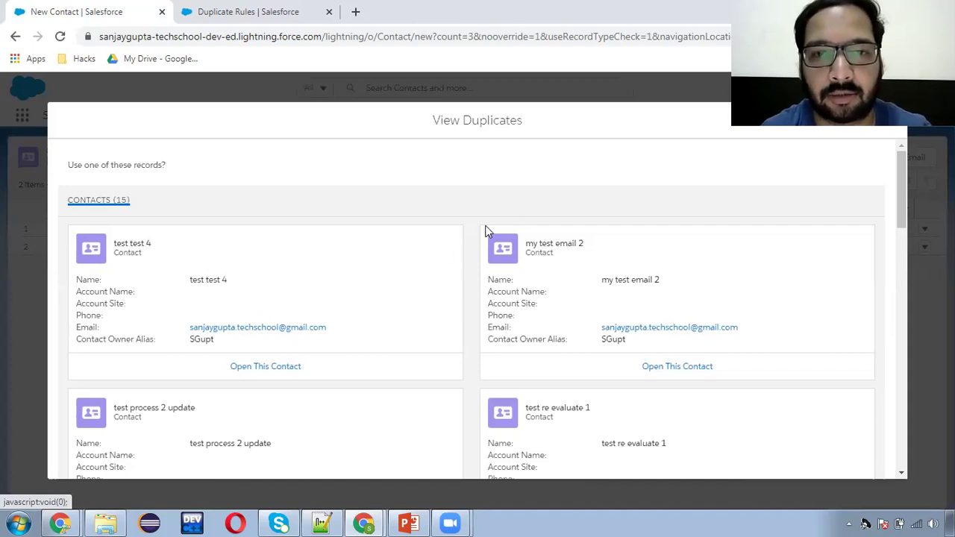
key("Escape")
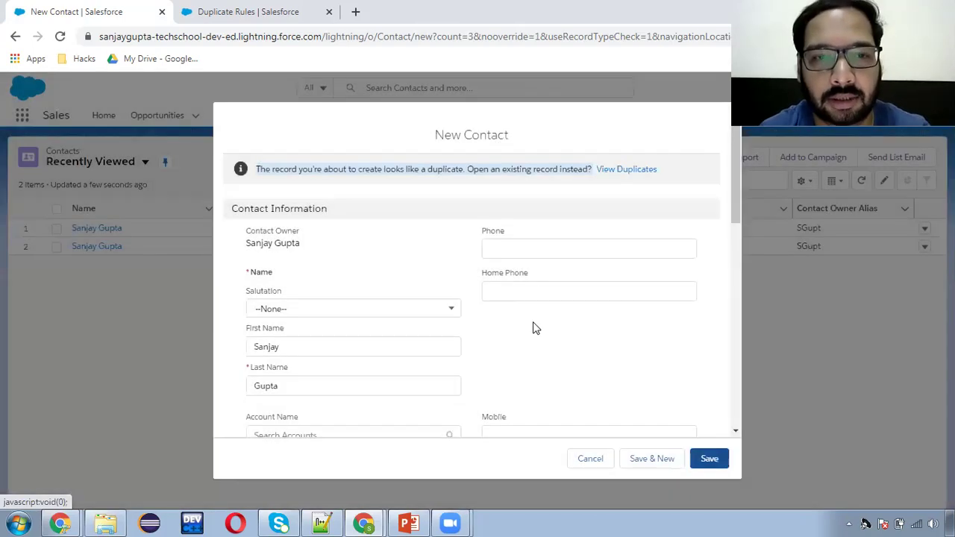
- Save the contact despite the warning and return to the Setup Duplicate Rules page
left_click(707, 457)
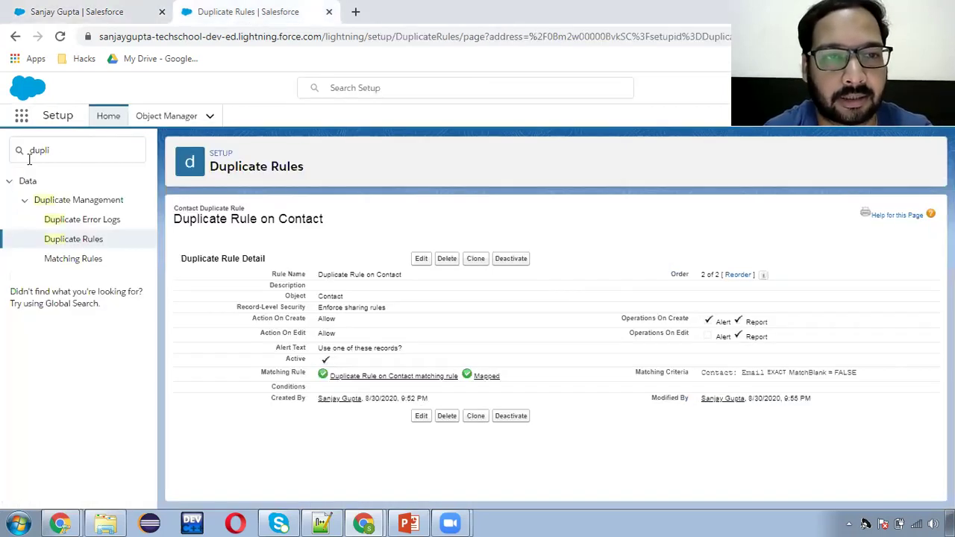
left_click(41, 151)
key("alt+Tab")
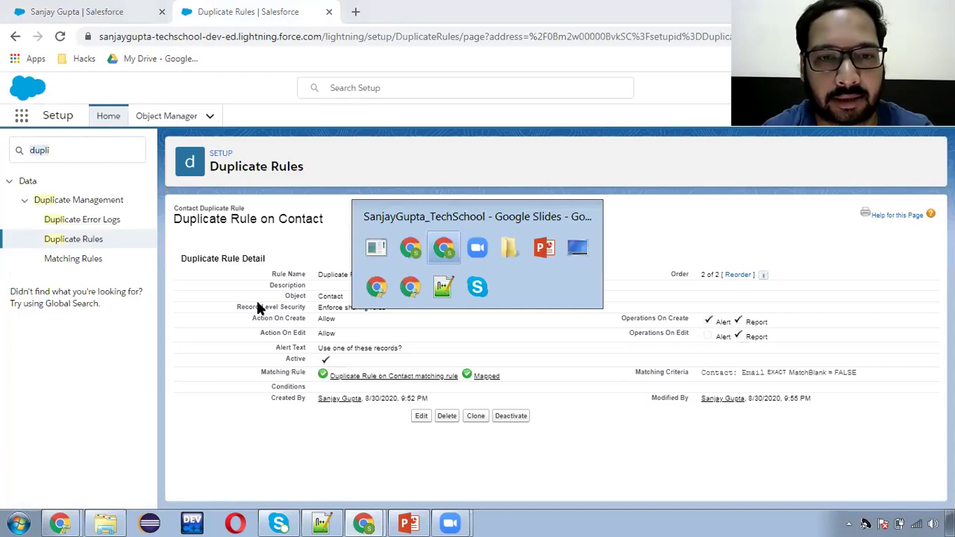
key("alt+Tab")
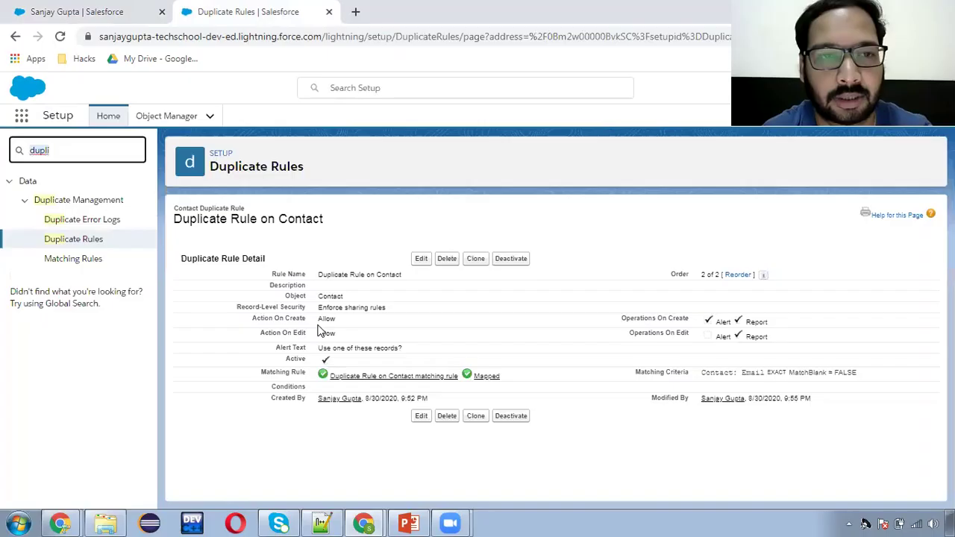
- Find Report Types with 'repo' and start a new custom report type
type("repo")
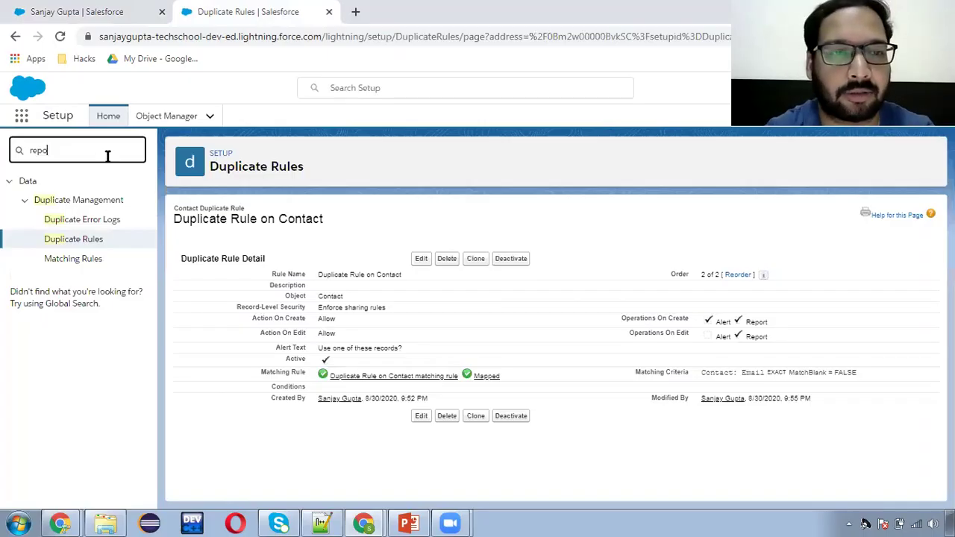
left_click(78, 282)
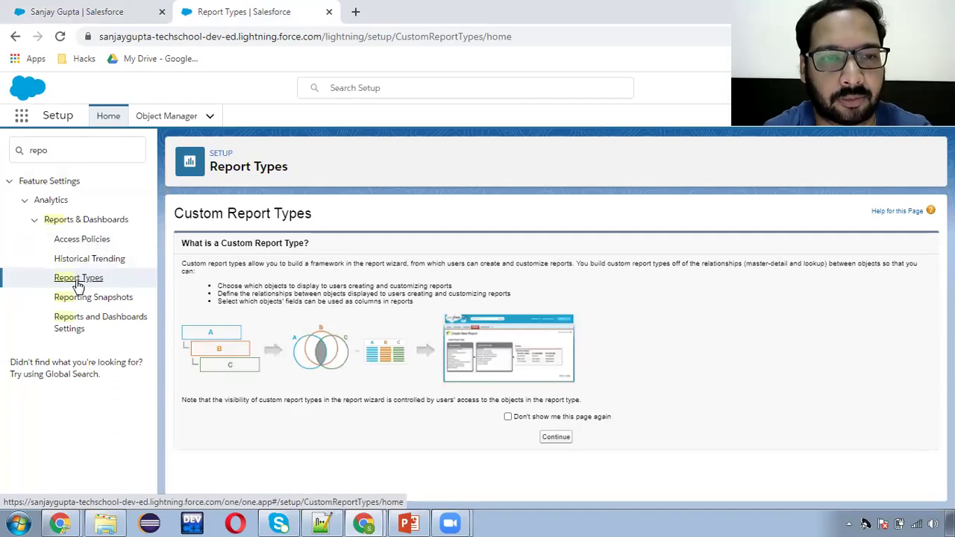
left_click(552, 438)
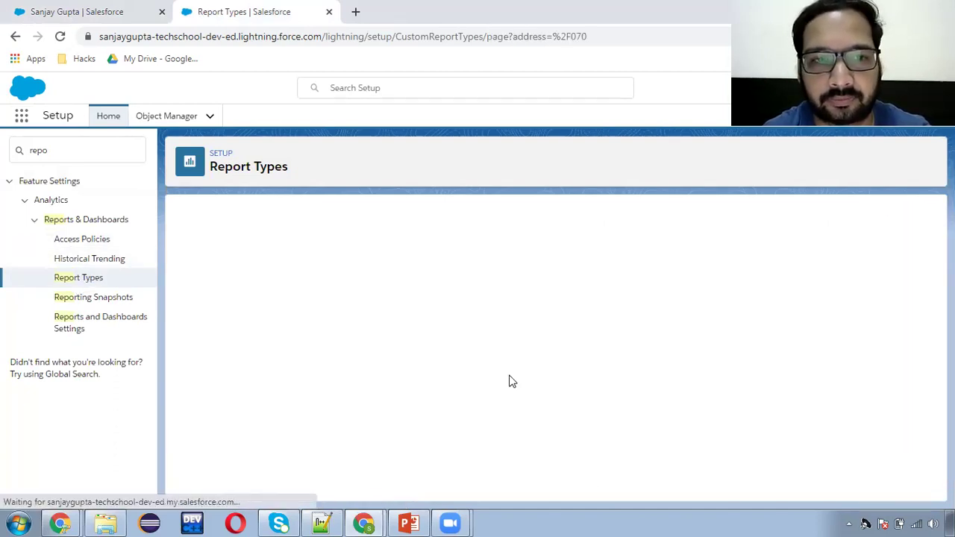
left_click(447, 291)
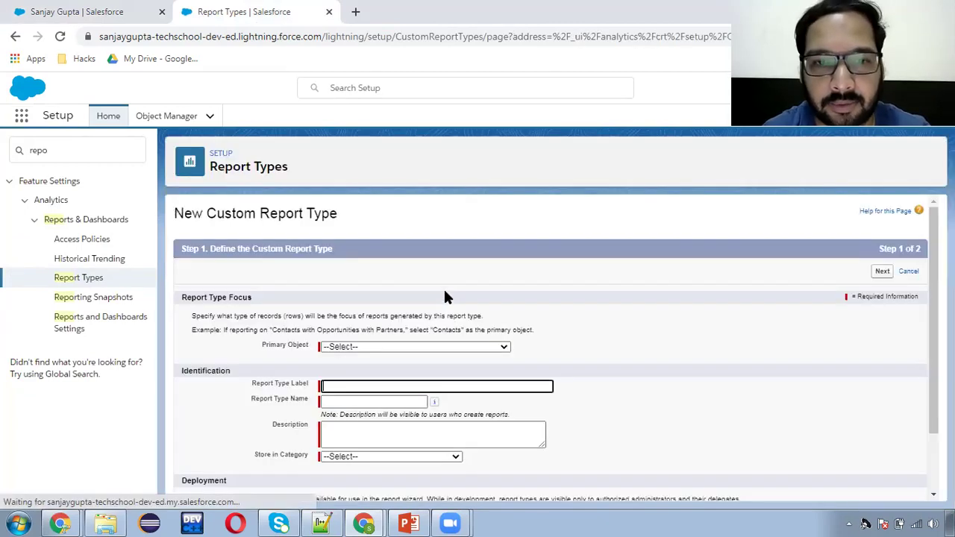
- Choose Duplicate Record Sets as the primary object
scroll(448, 306, "down", 1)
left_click(411, 276)
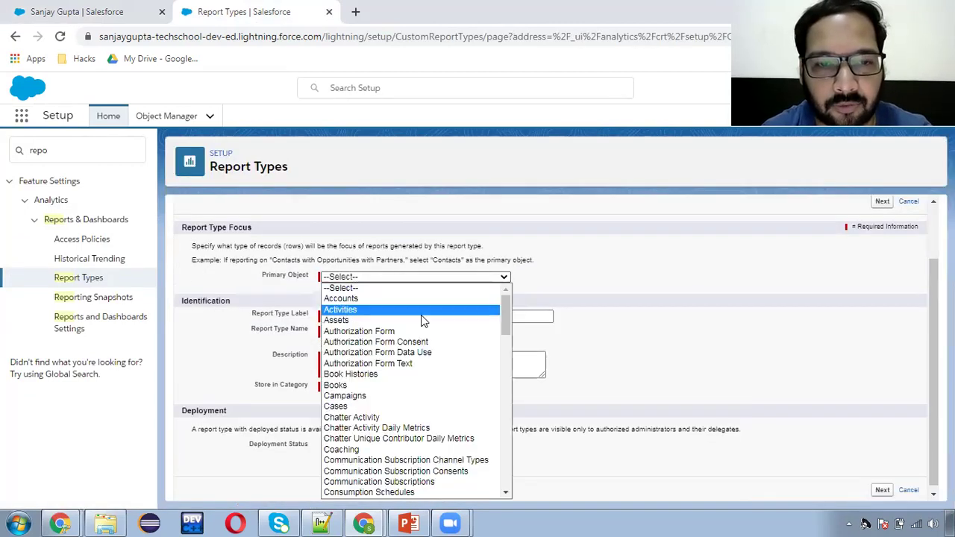
scroll(423, 328, "down", 2)
key("d")
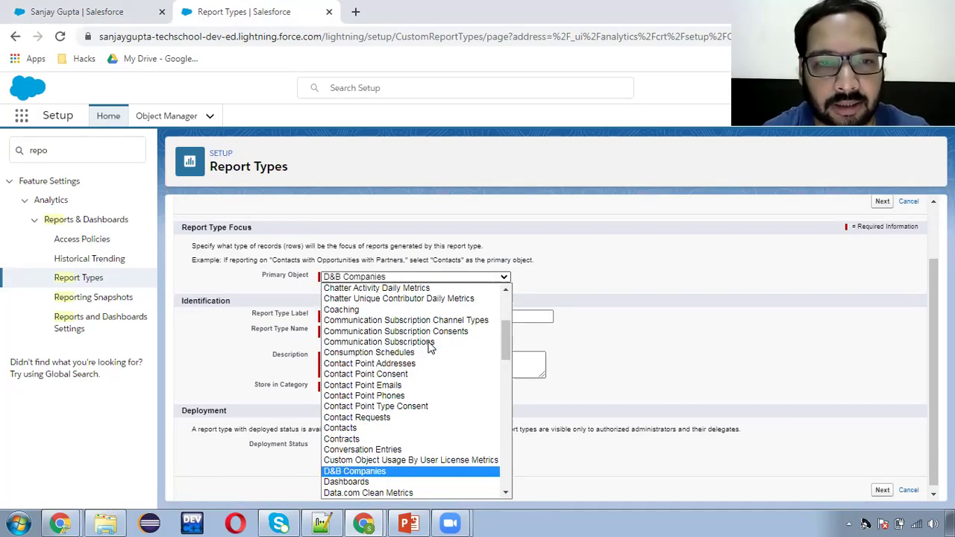
scroll(446, 425, "down", 2)
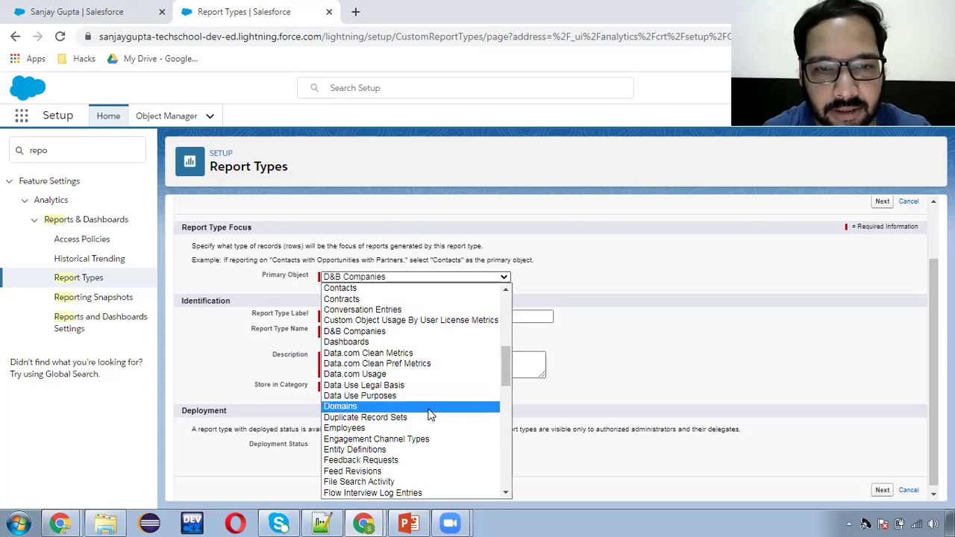
left_click(429, 420)
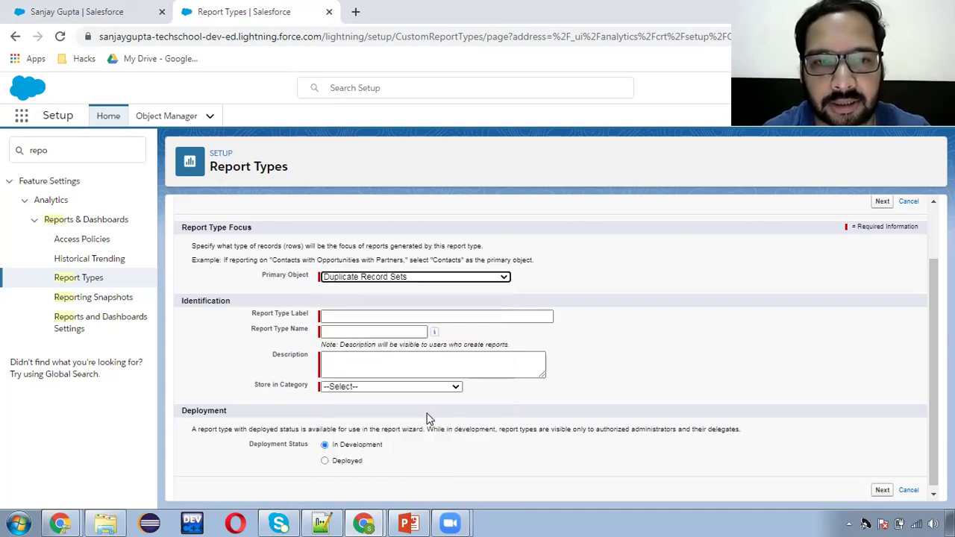
- Label the report type 'Report on Duplicates' and reuse that label as the description
left_click(348, 316)
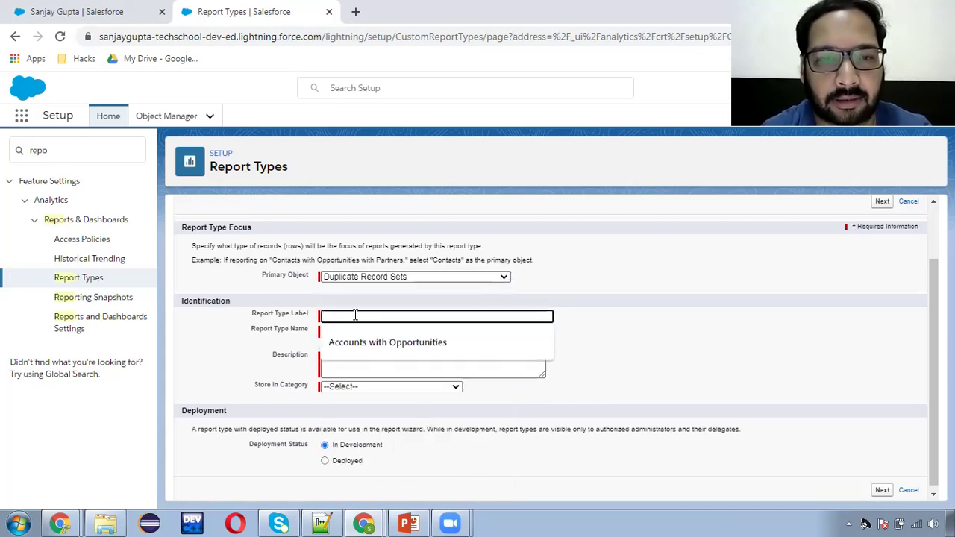
type("Duplicates")
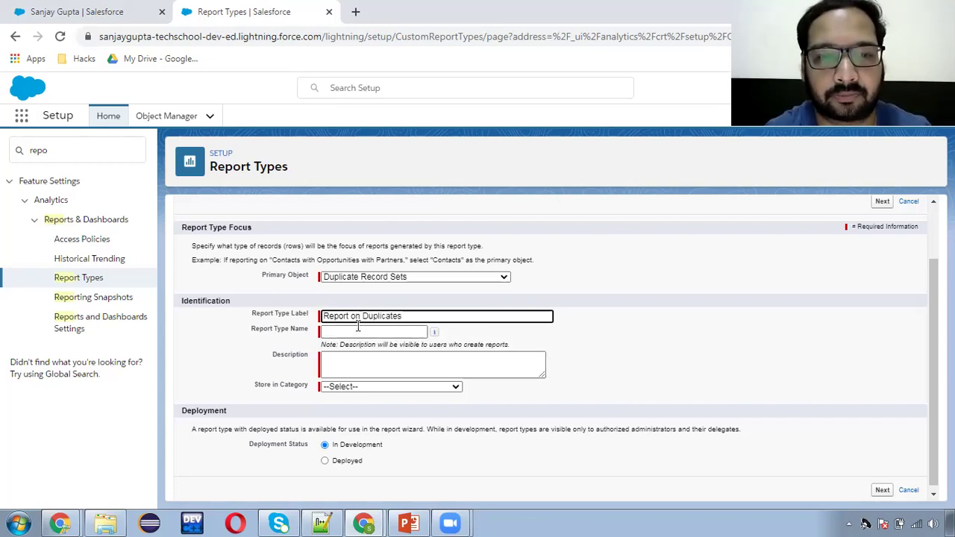
left_click(376, 363)
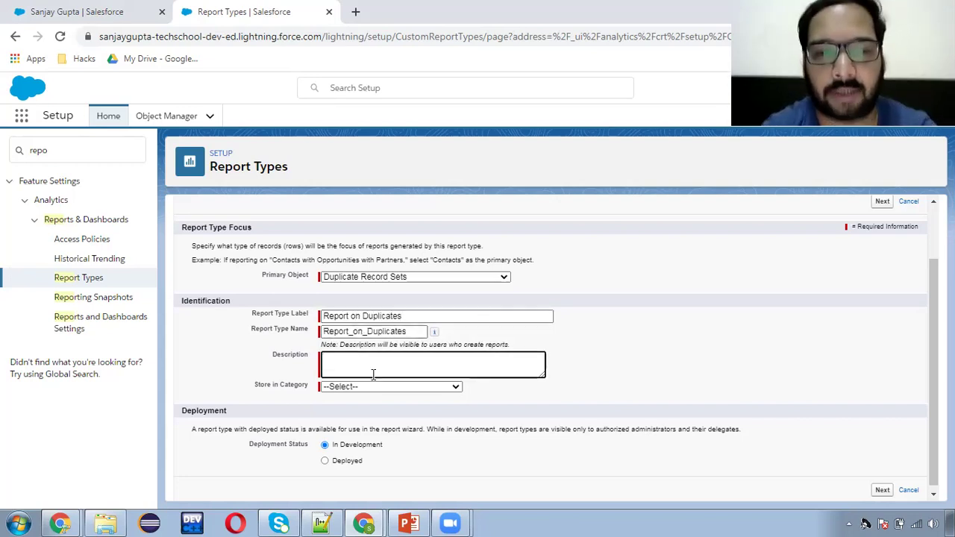
left_click_drag(407, 317, 303, 329)
key("ctrl+c")
left_click(345, 360)
key("ctrl+v")
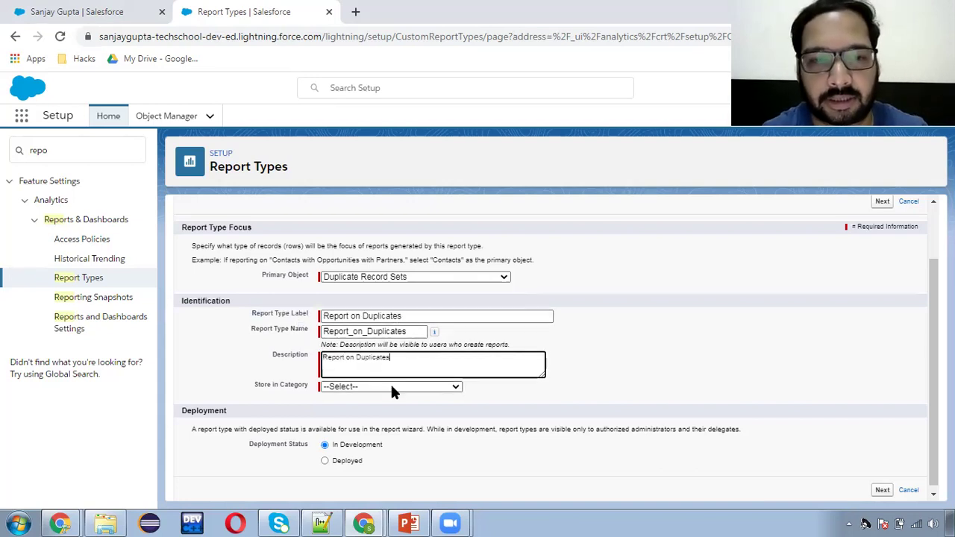
- Store the report type under the Other Reports category
left_click(391, 387)
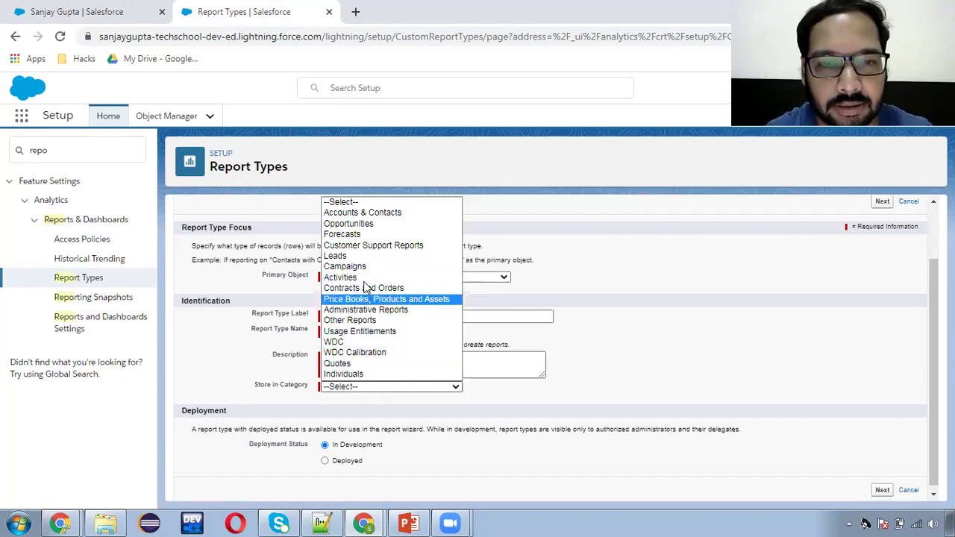
left_click(373, 310)
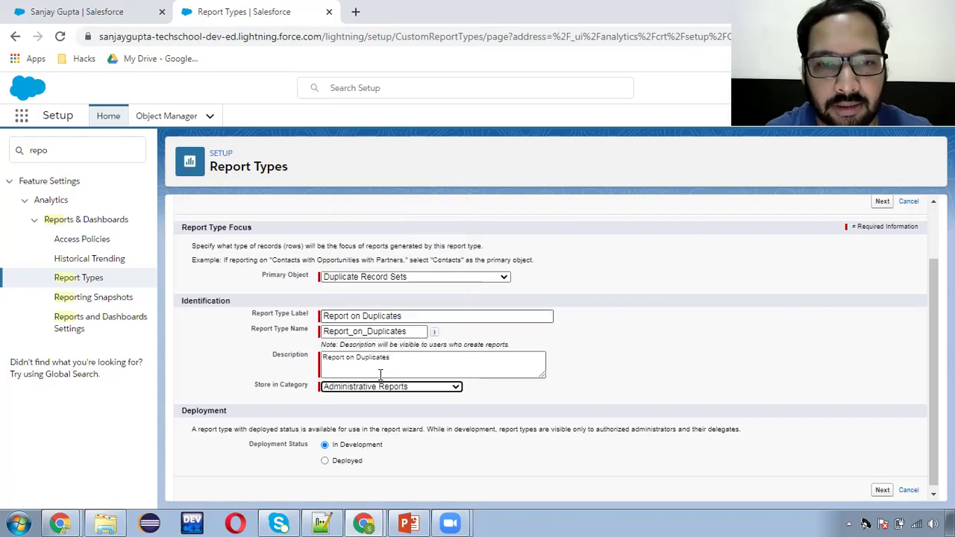
left_click(380, 388)
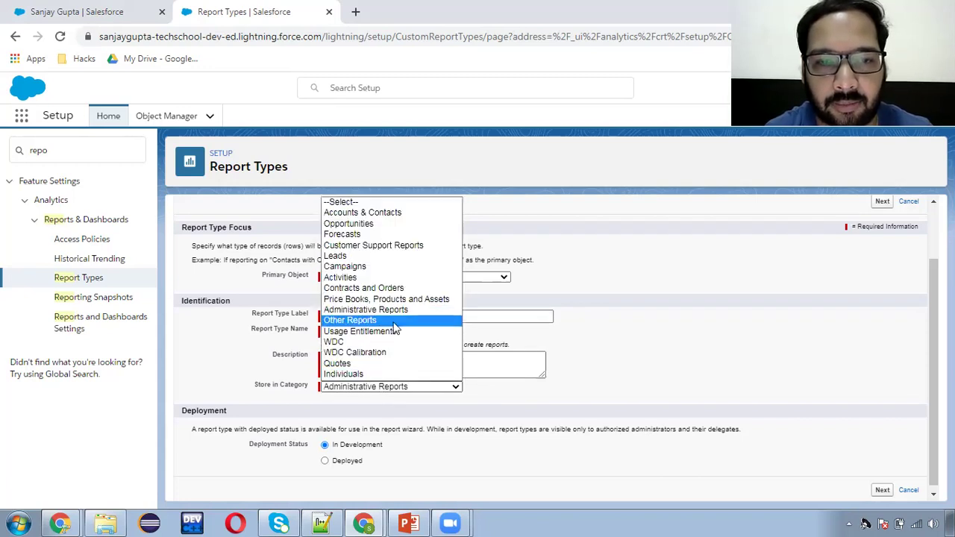
left_click(351, 320)
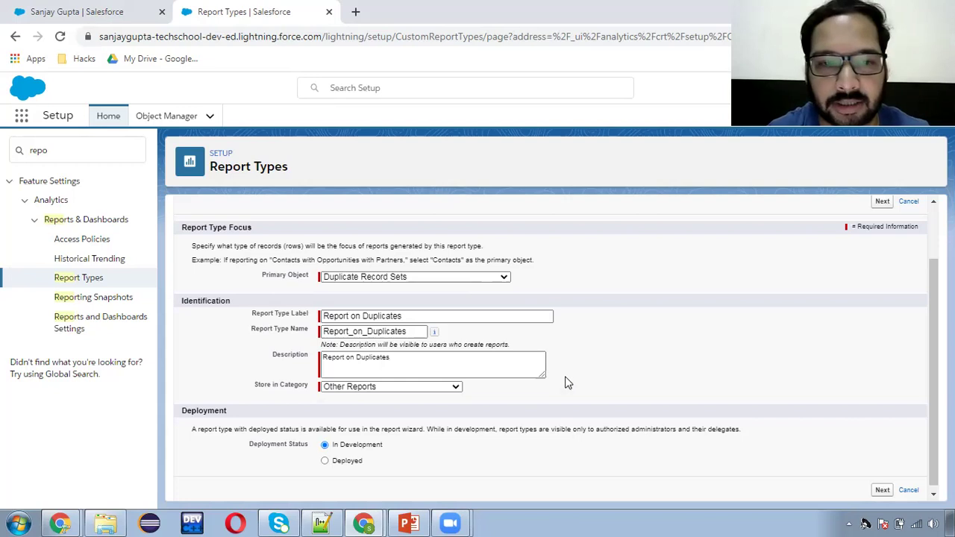
scroll(478, 381, "up", 1)
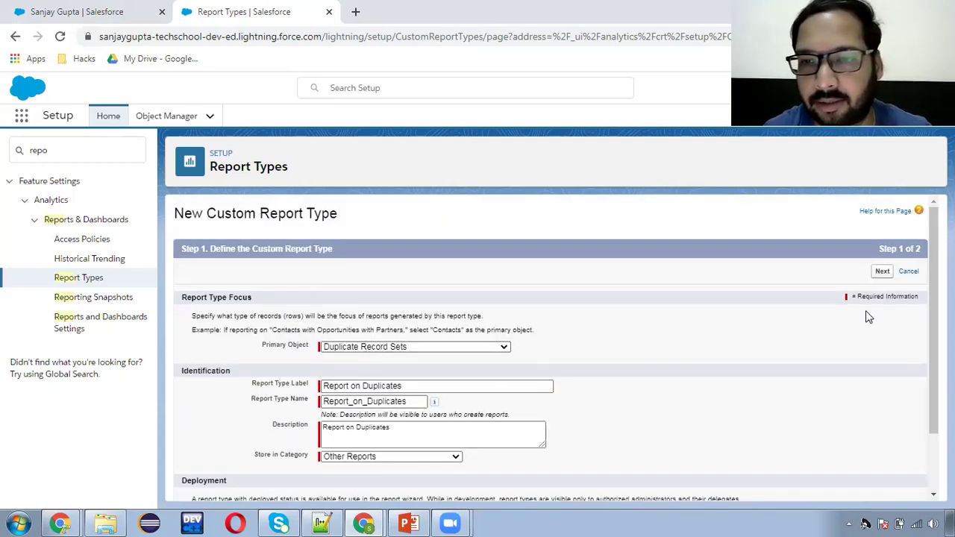
- Relate Duplicate Record Items as object B and save the report type
left_click(882, 272)
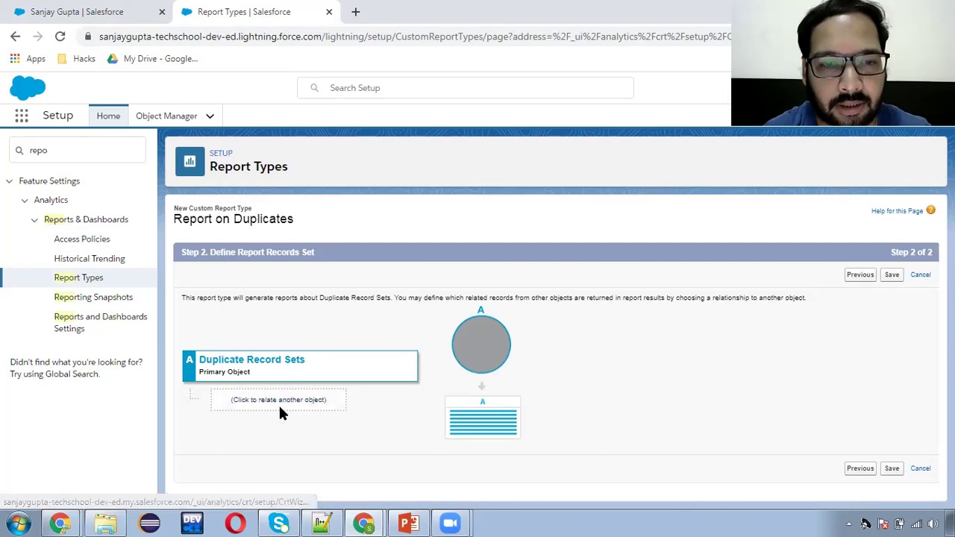
left_click(281, 403)
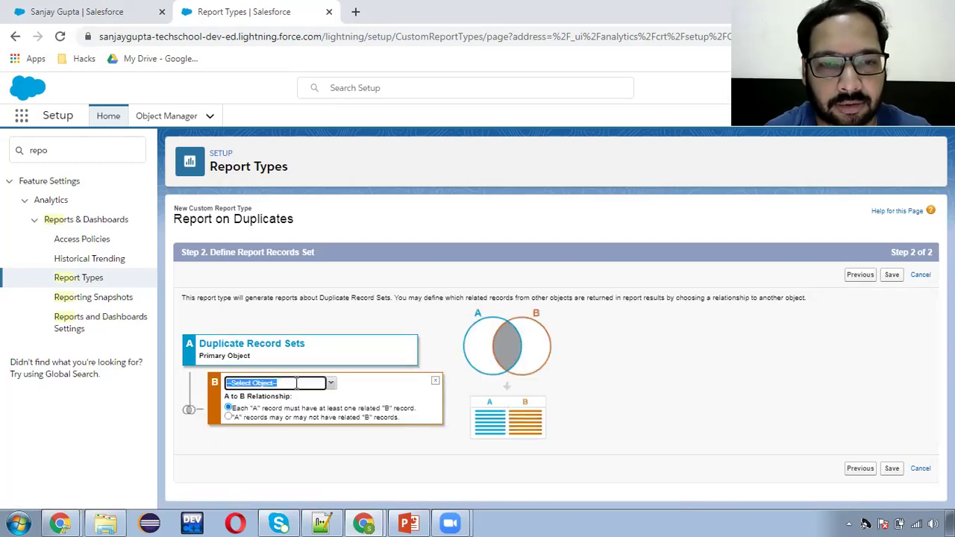
left_click(331, 384)
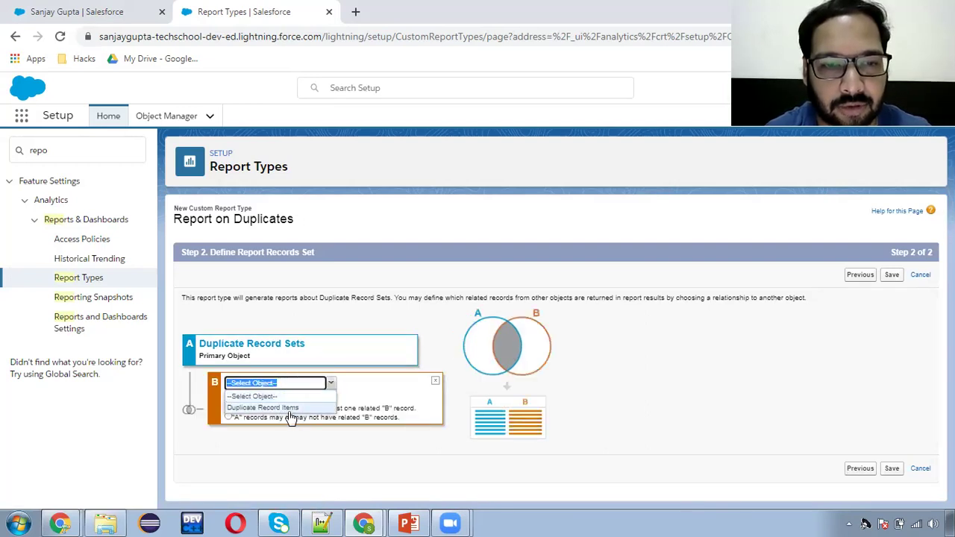
left_click(266, 409)
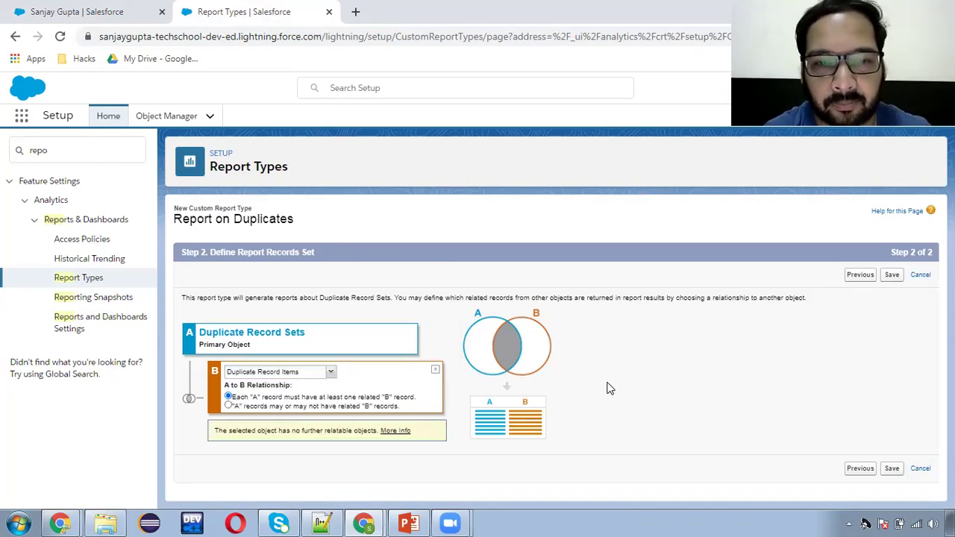
left_click(891, 275)
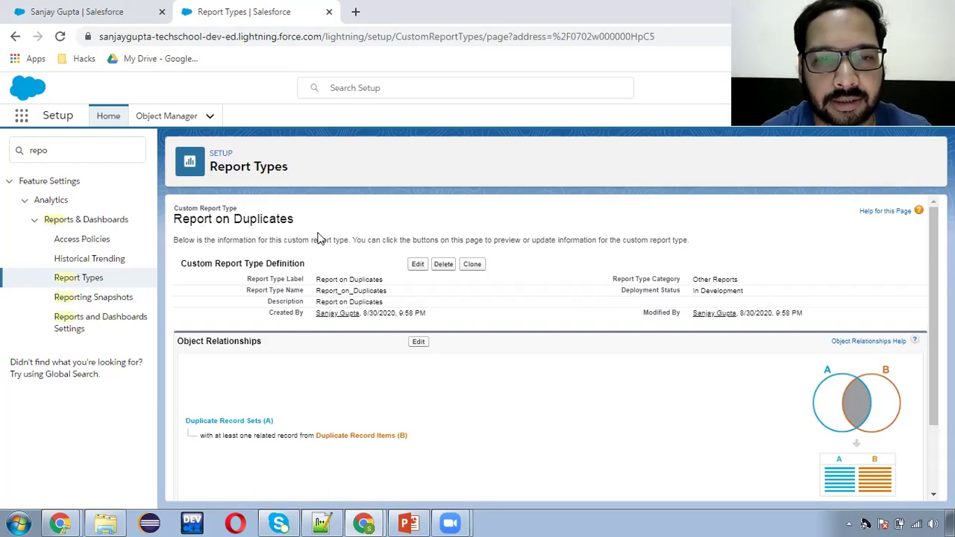
- Return to the contact page in the Sales app
scroll(441, 315, "down", 2)
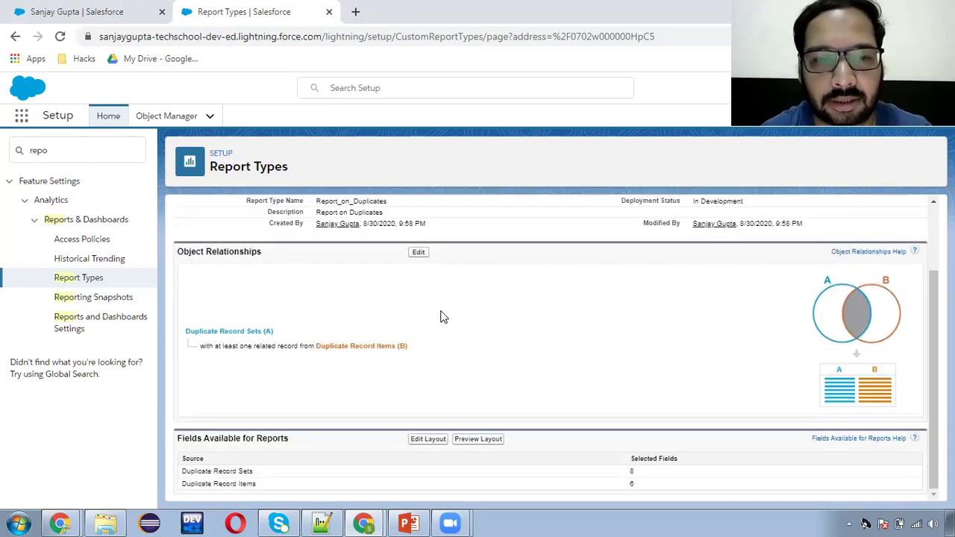
scroll(335, 401, "up", 2)
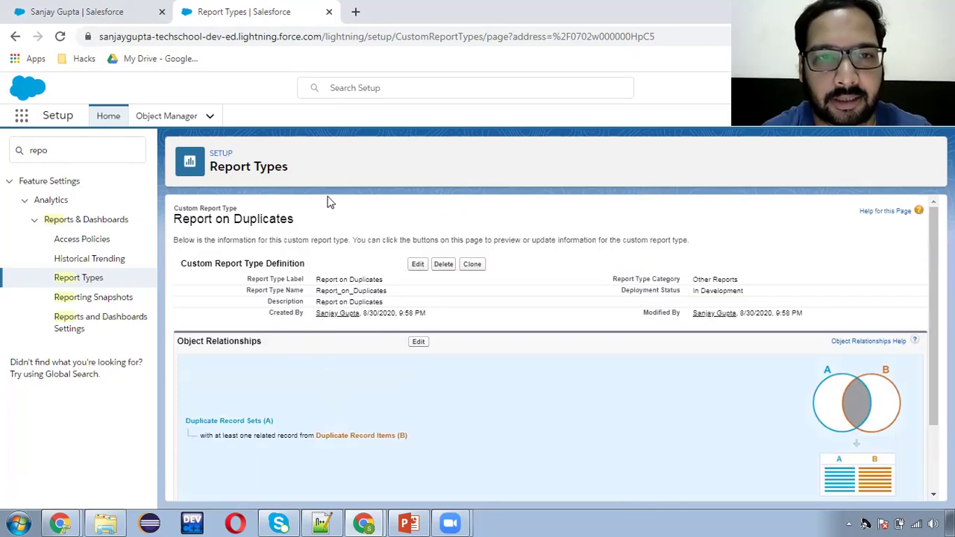
left_click(97, 9)
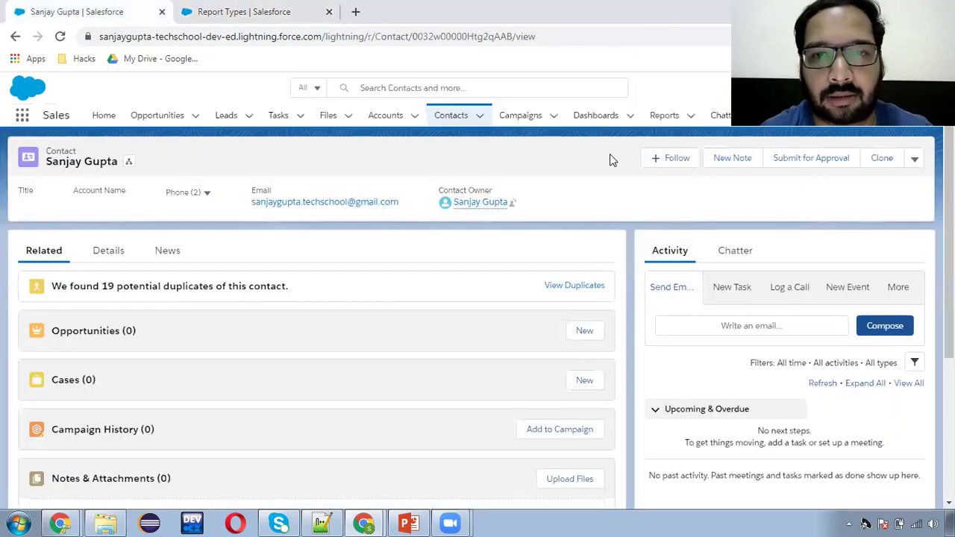
- Create a new report from the Report on Duplicates type in Other Reports
left_click(658, 119)
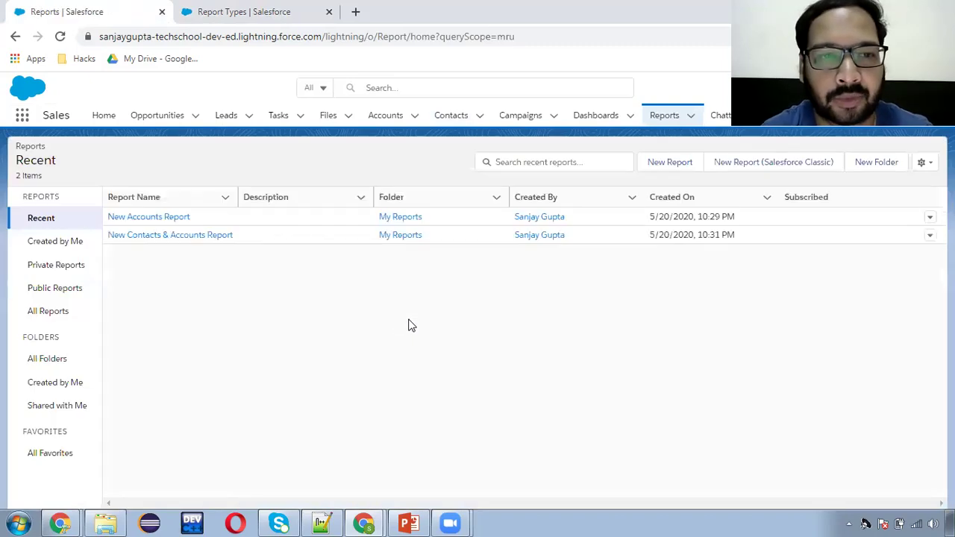
left_click(668, 163)
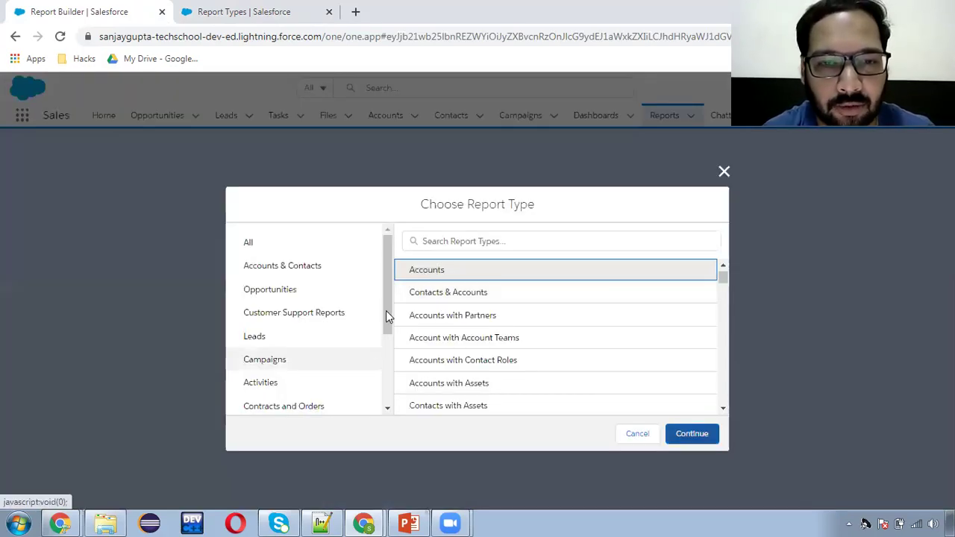
scroll(390, 379, "down", 2)
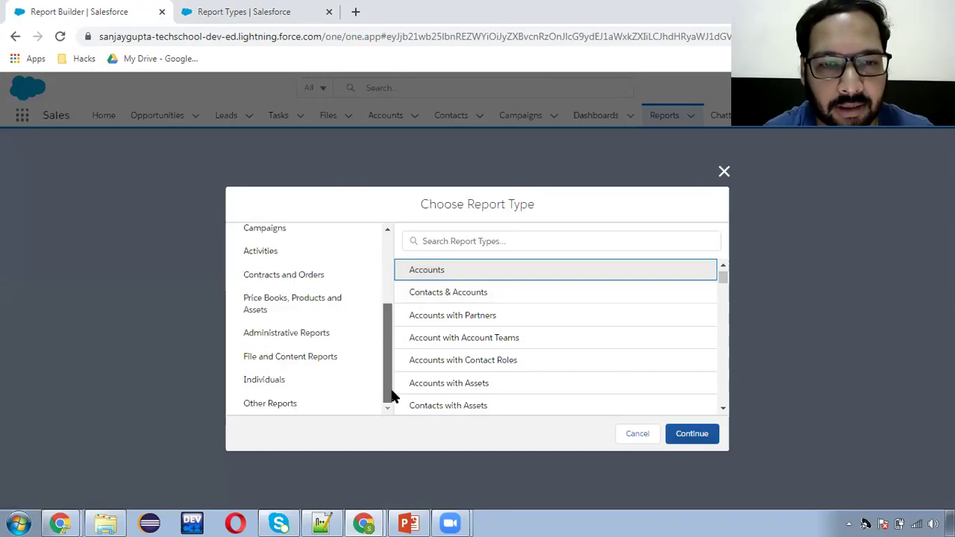
left_click(345, 407)
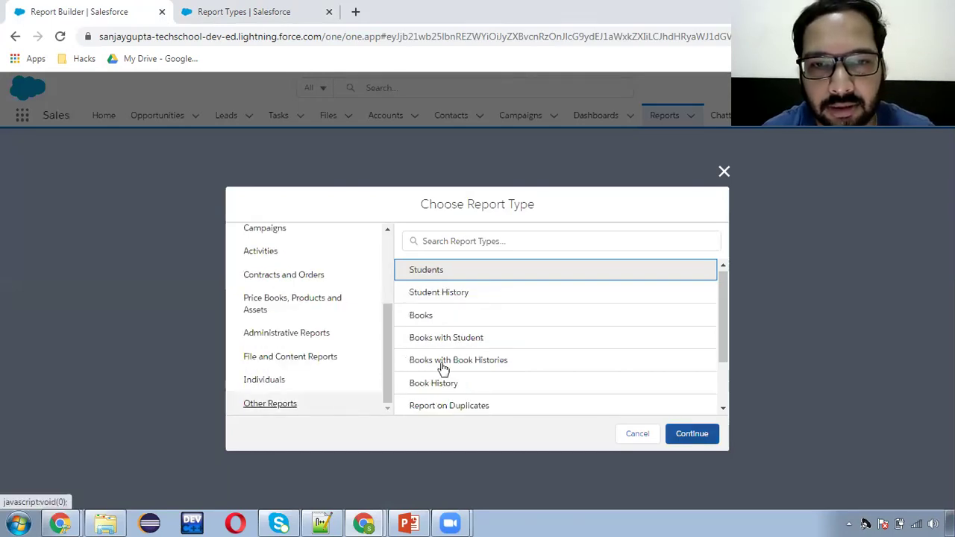
left_click(489, 241)
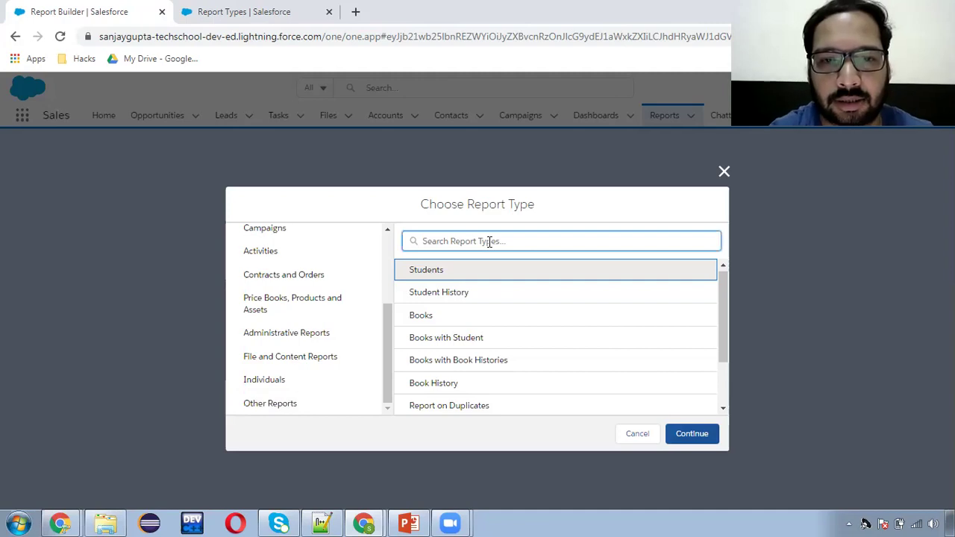
type("repo")
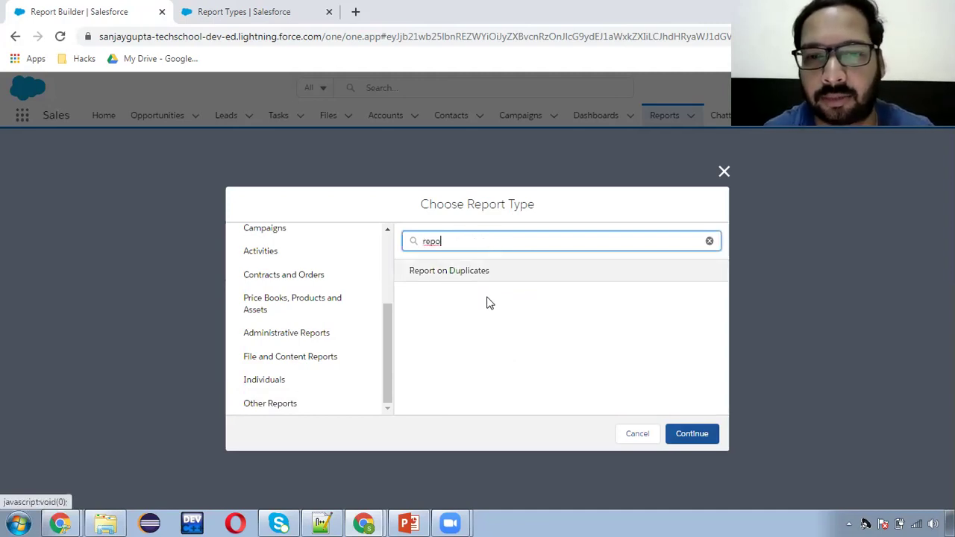
left_click(486, 271)
left_click(690, 435)
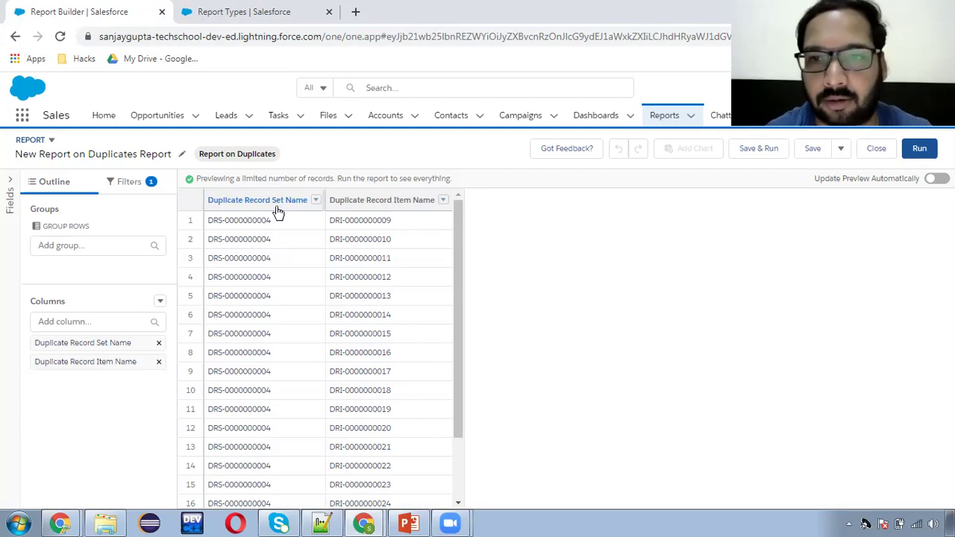
- Group the report rows by Duplicate Record Set Name and run it
left_click(107, 239)
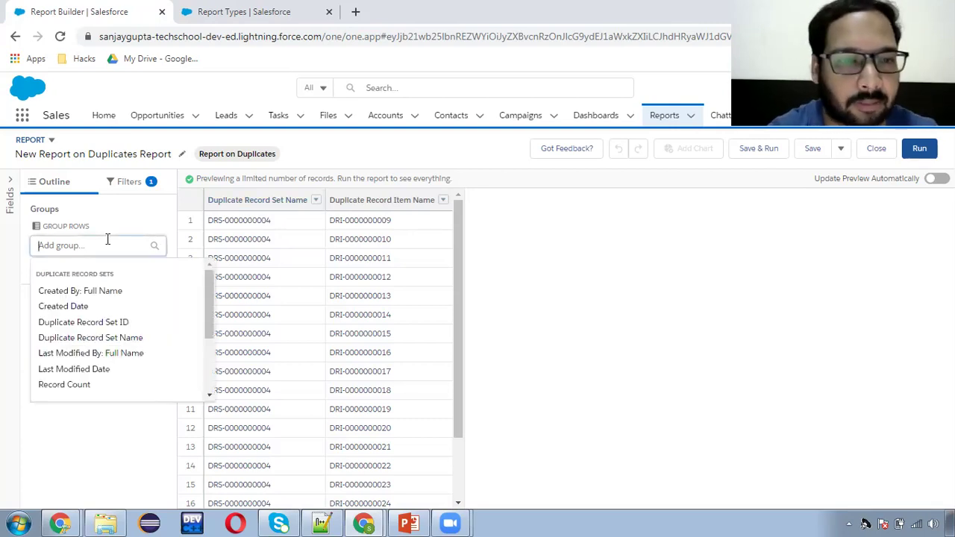
type("duplica")
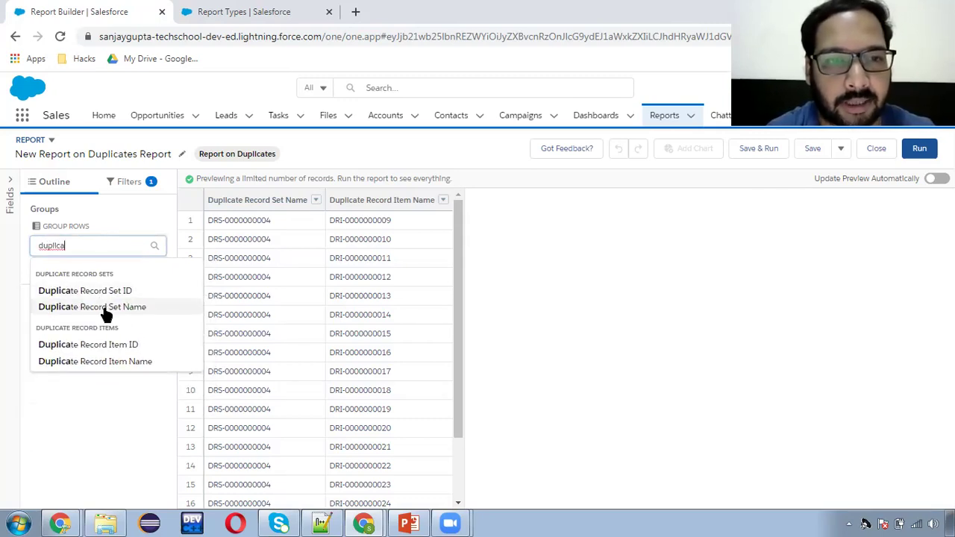
left_click(105, 309)
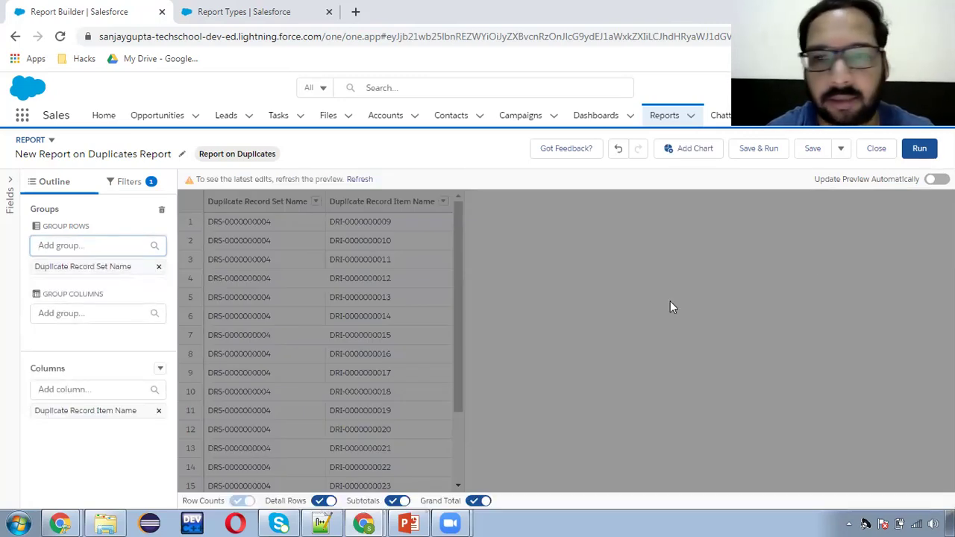
left_click(917, 149)
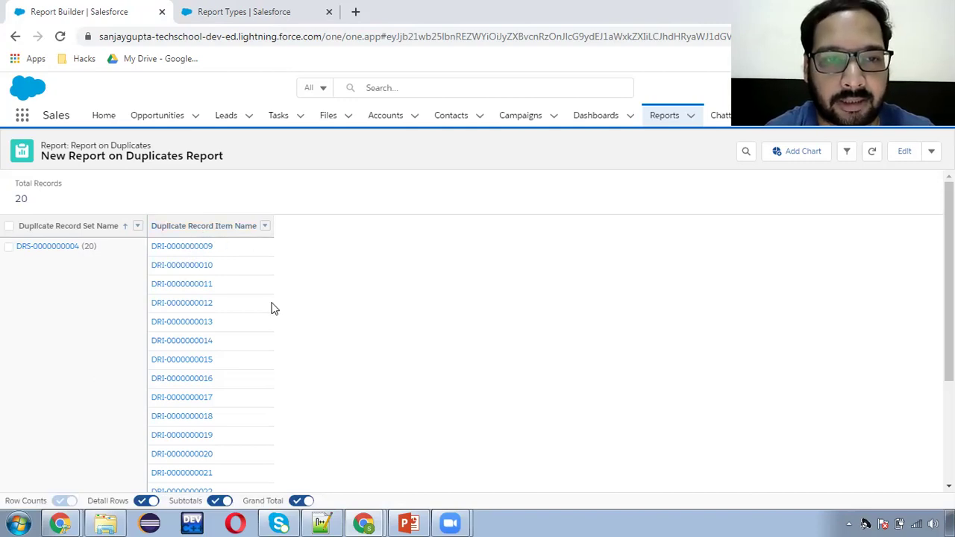
scroll(264, 323, "down", 2)
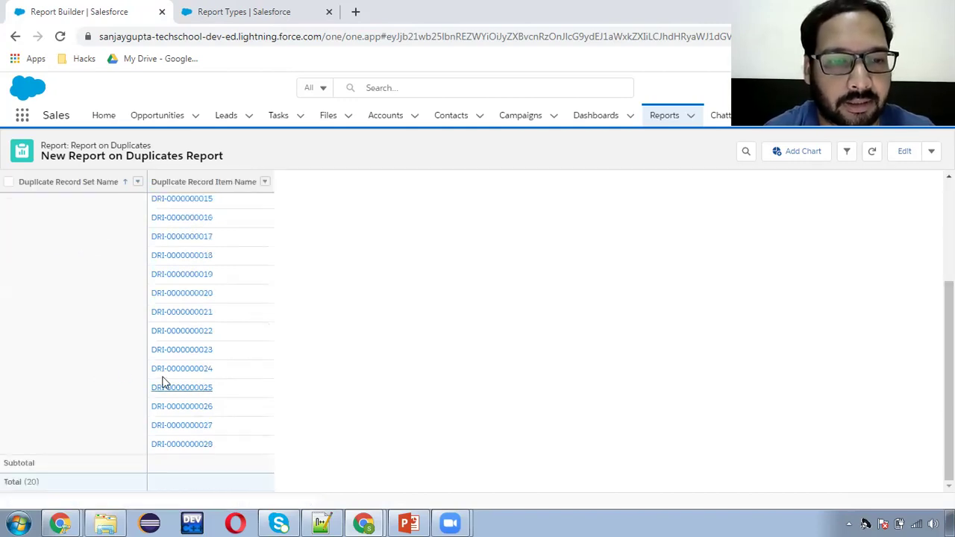
scroll(48, 254, "up", 3)
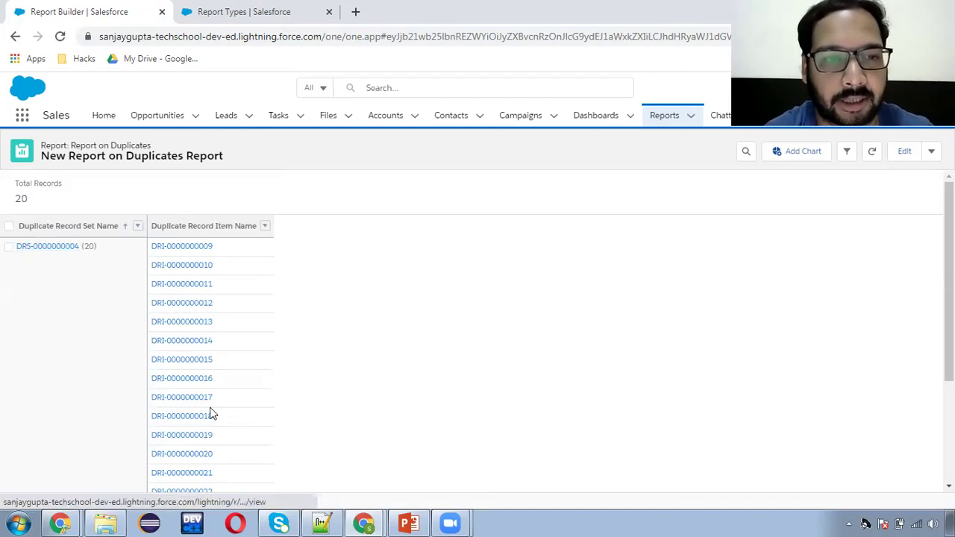
left_click(64, 248)
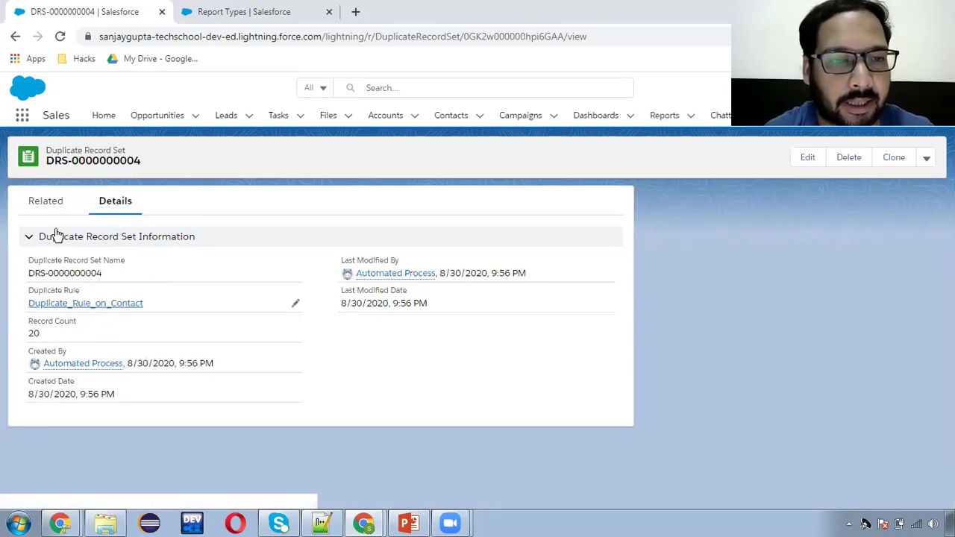
- View all 20 Duplicate Record Items of the set, then go back to the report
left_click(43, 203)
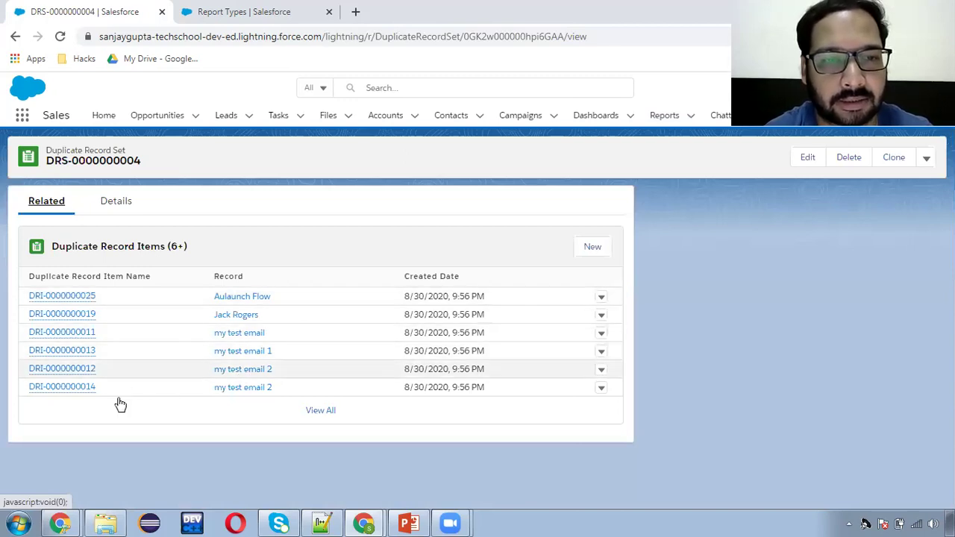
left_click(321, 410)
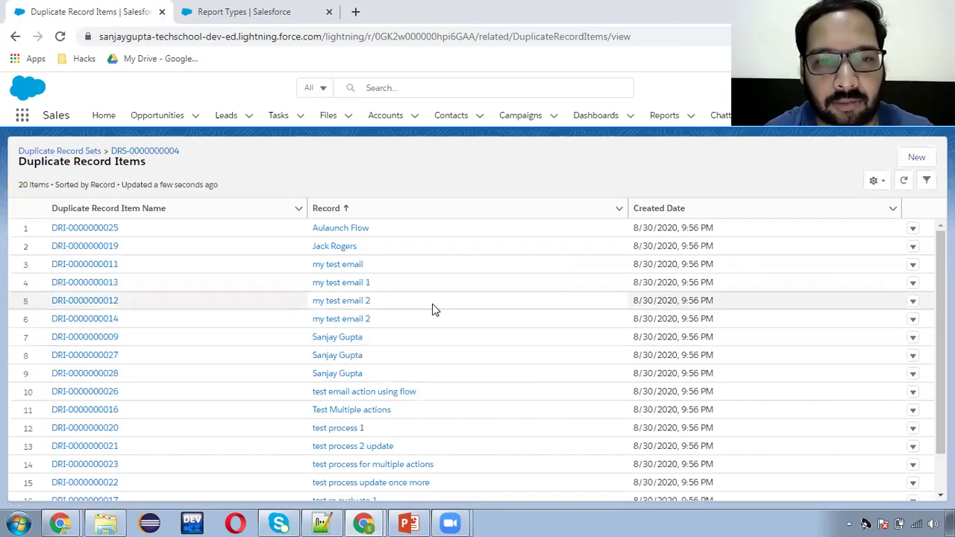
scroll(435, 309, "down", 2)
scroll(435, 312, "up", 3)
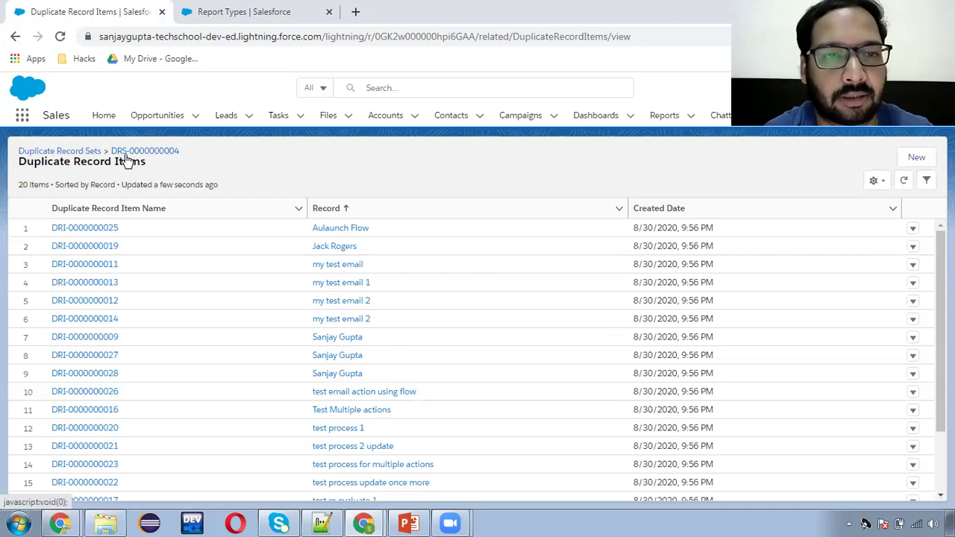
left_click(15, 36)
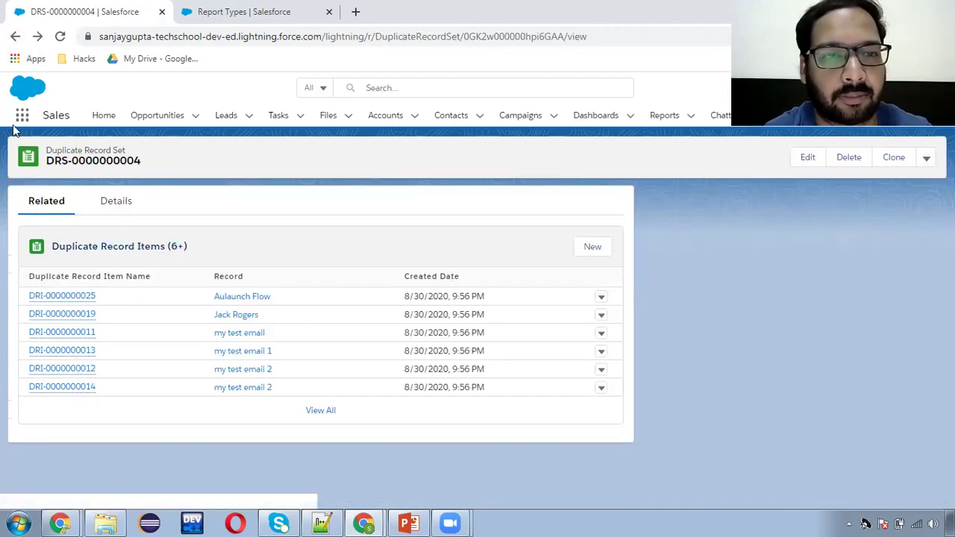
left_click(14, 37)
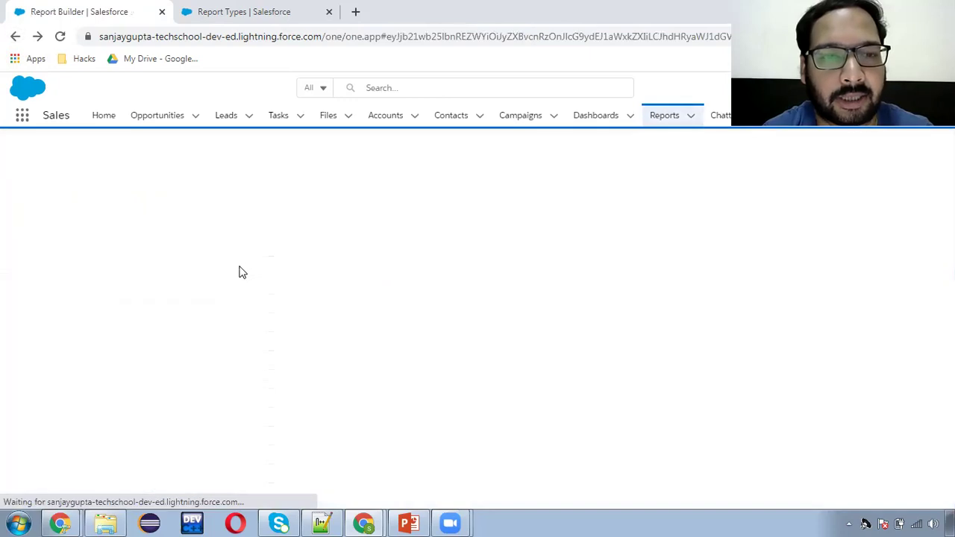
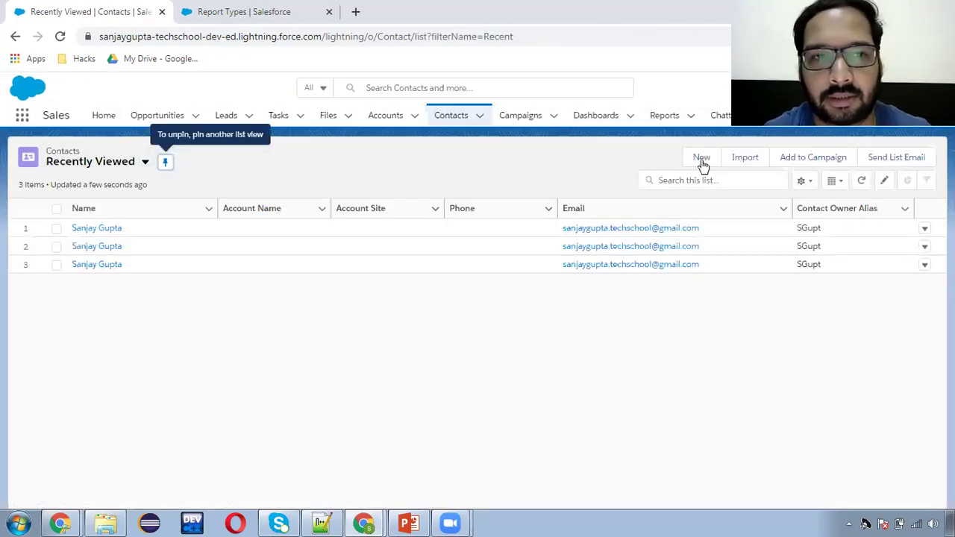
- Fill in a new contact with first name Test, last name User and an e-mail address
left_click(702, 158)
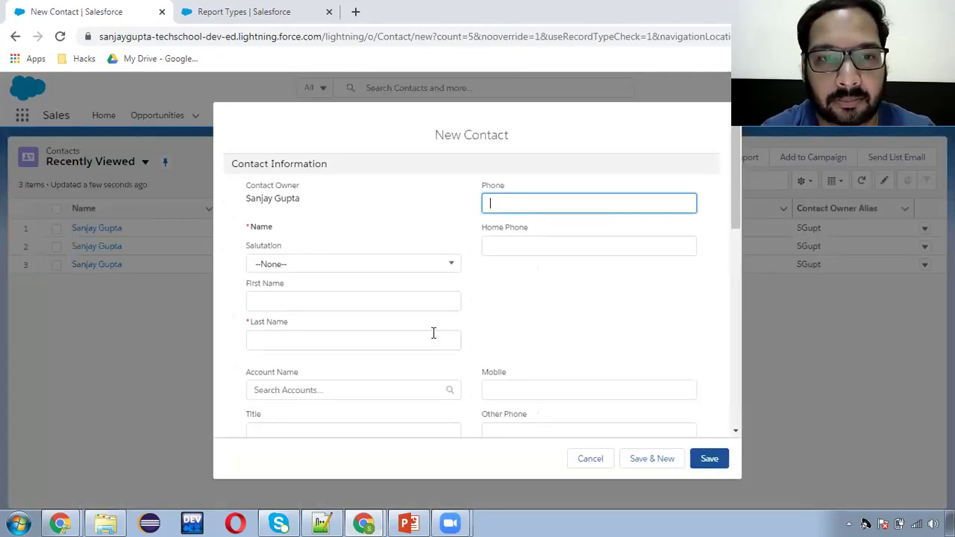
left_click(306, 301)
type("T")
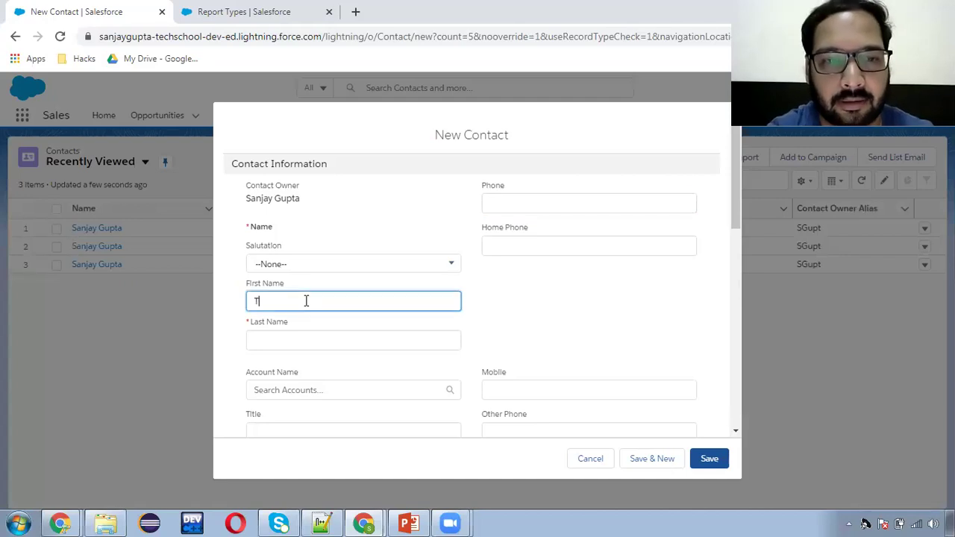
type("est")
key("Tab")
type("User")
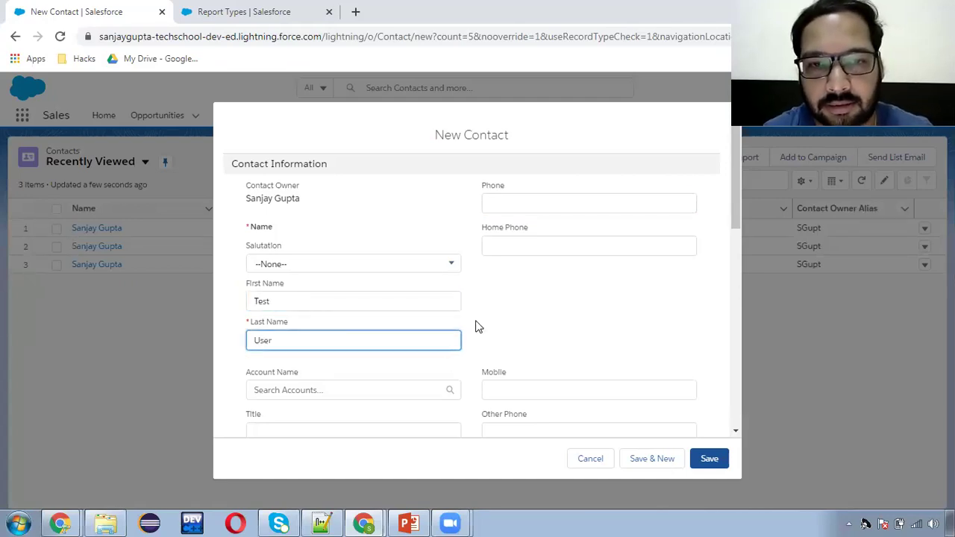
scroll(528, 362, "down", 3)
left_click(525, 310)
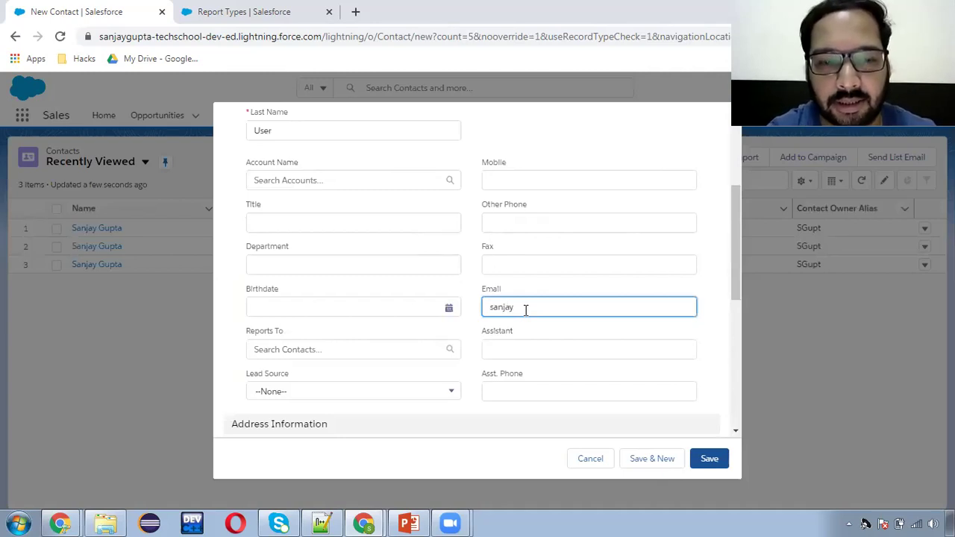
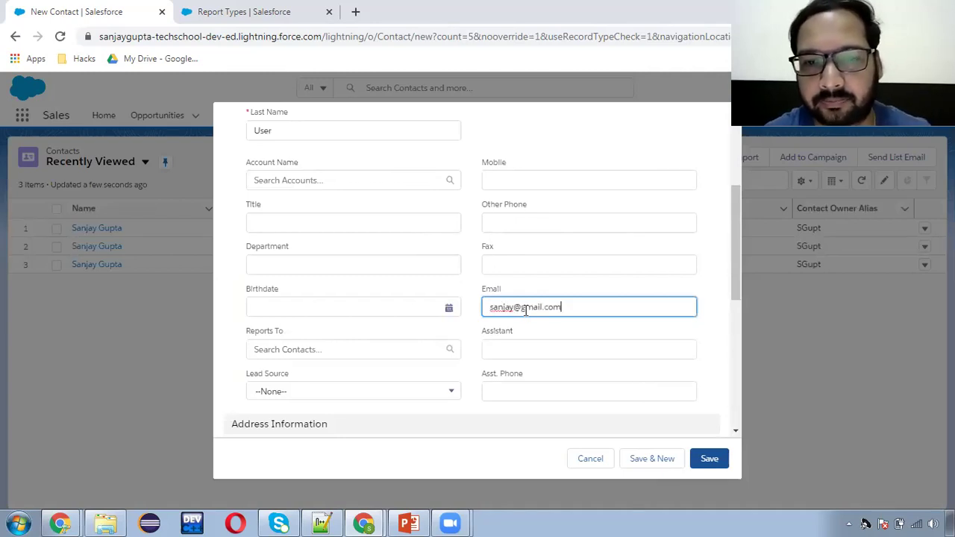
- Save the Test User contact and return to the Contacts list
left_click(708, 460)
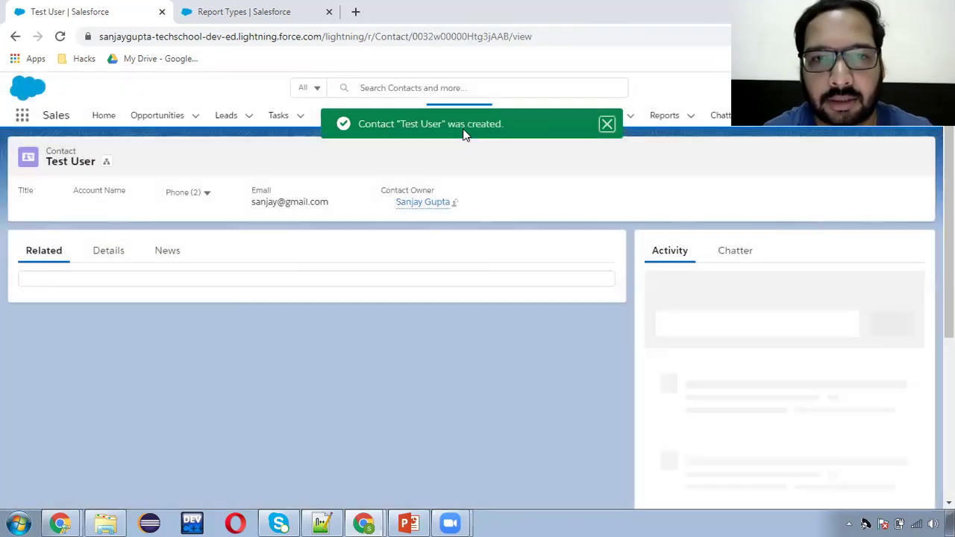
left_click(606, 125)
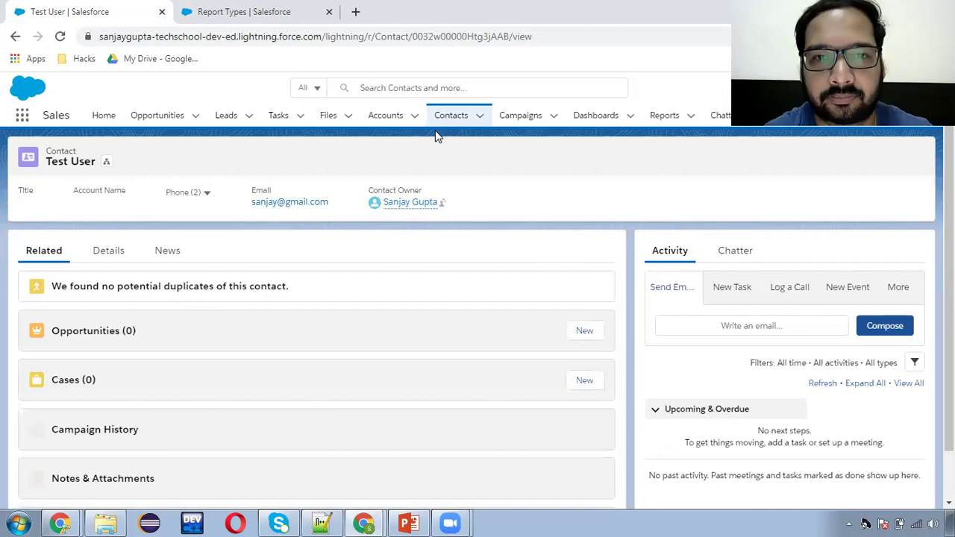
left_click(444, 115)
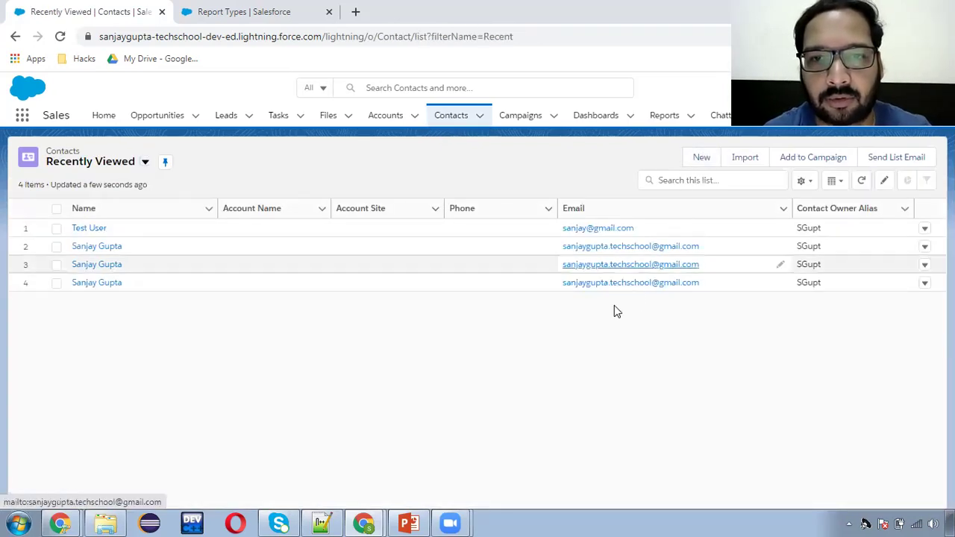
- Fill in another new contact, Test User2, with an e-mail address
left_click(701, 159)
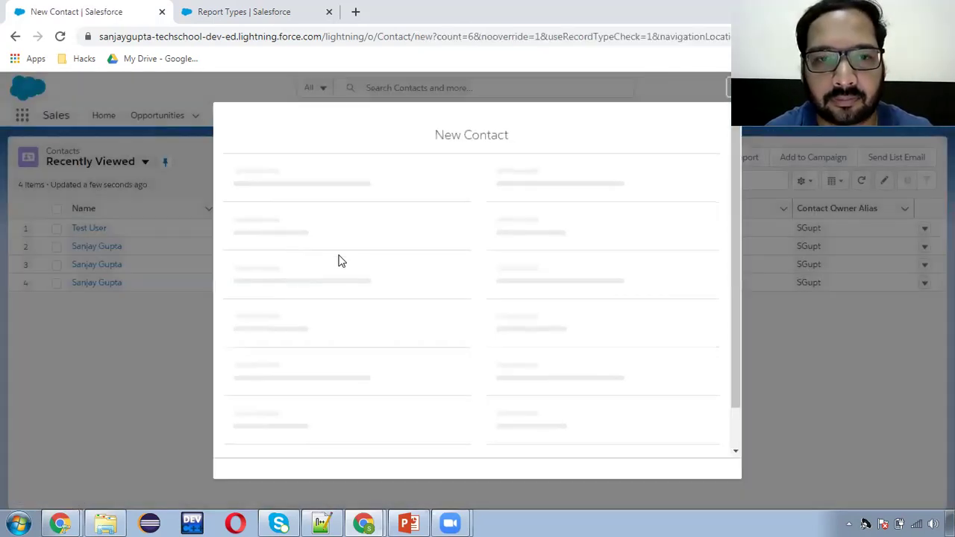
left_click(258, 301)
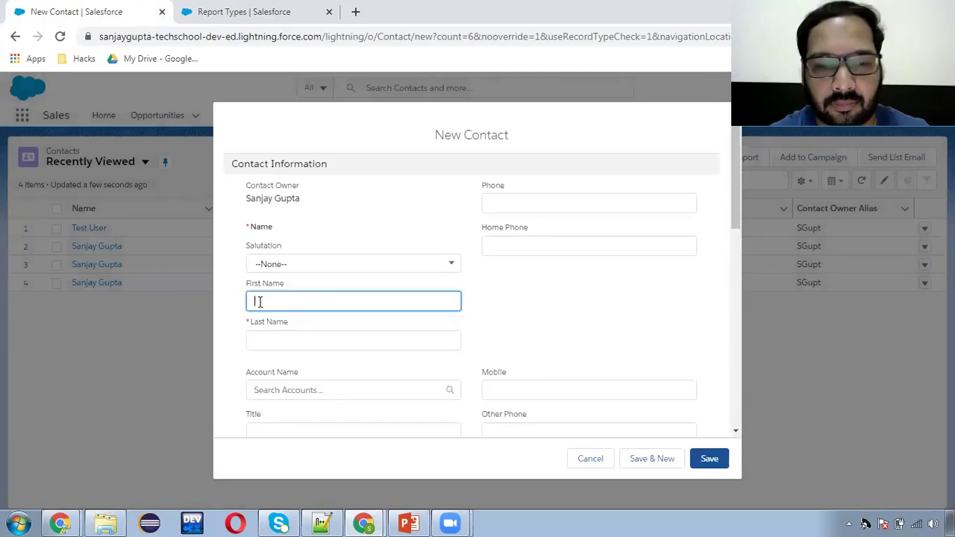
key("Tab")
type("User2")
scroll(532, 351, "down", 2)
left_click(532, 373)
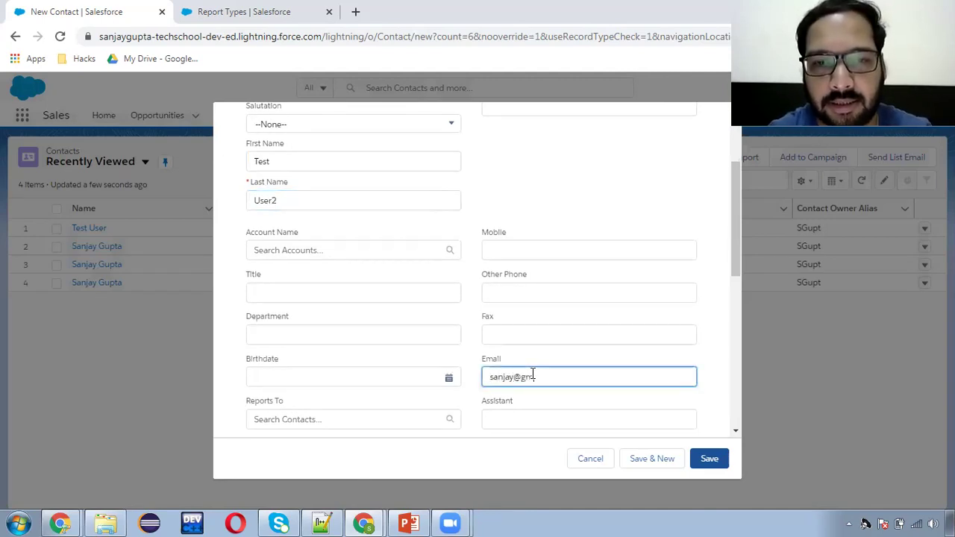
- Review the duplicate warning, then save Test User2 anyway
left_click(709, 464)
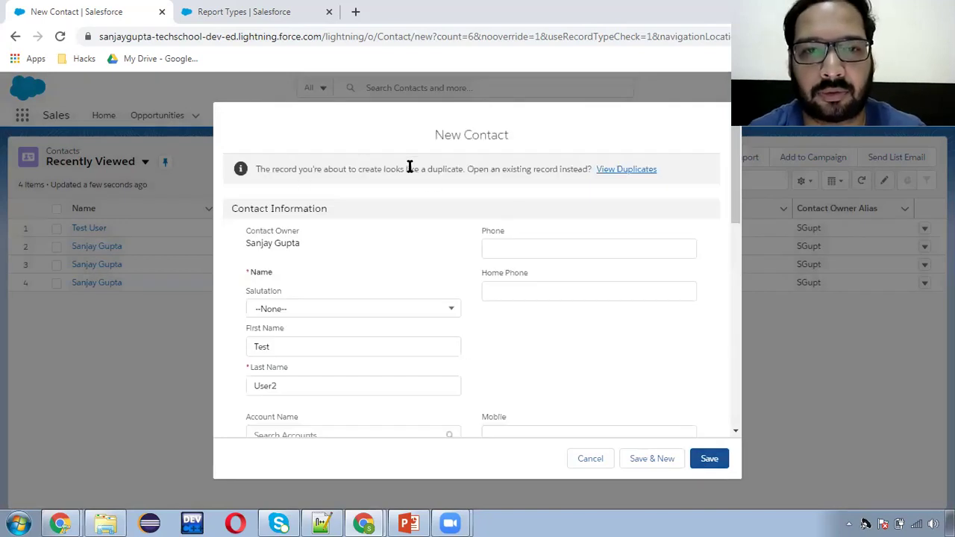
left_click(624, 171)
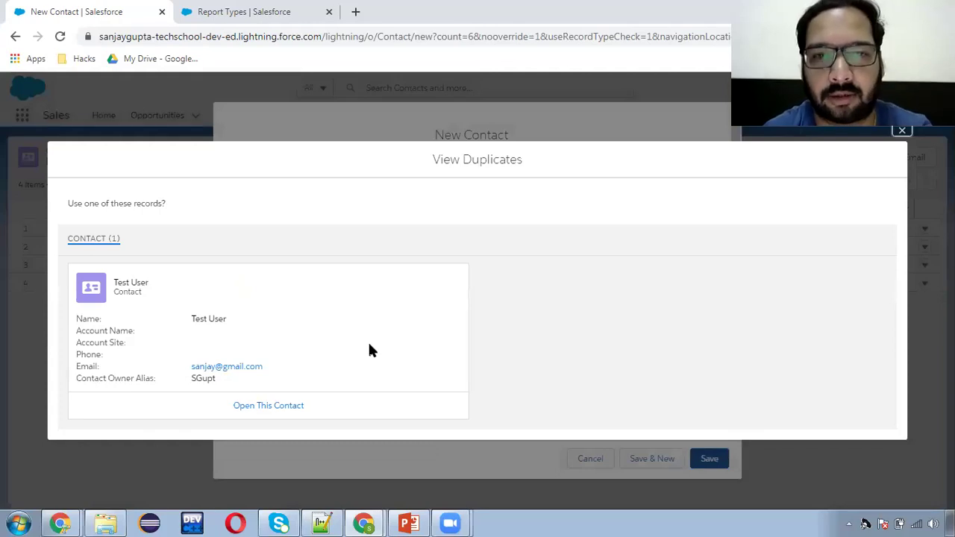
key("Escape")
left_click(708, 460)
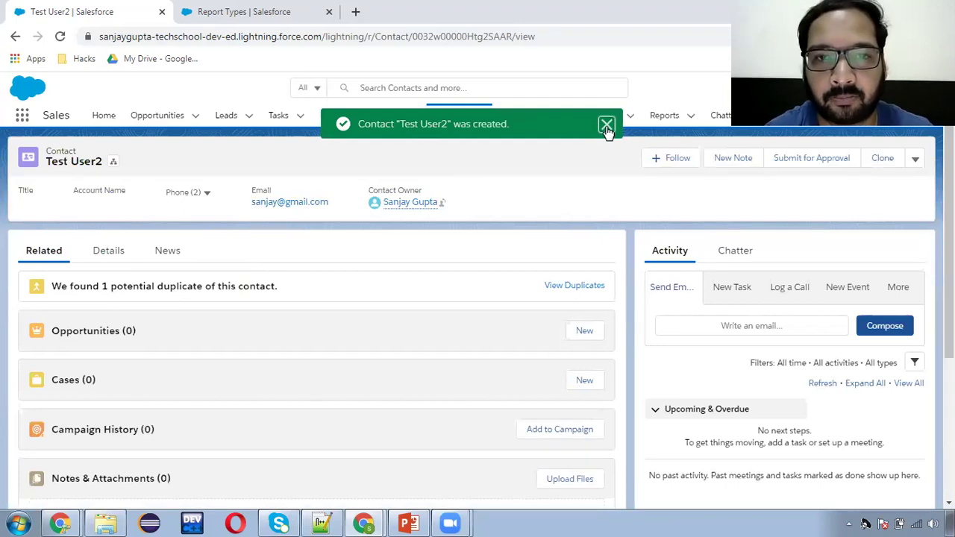
- From Reports, start a new report of type Report on Duplicates, found by searching 'report'
left_click(607, 126)
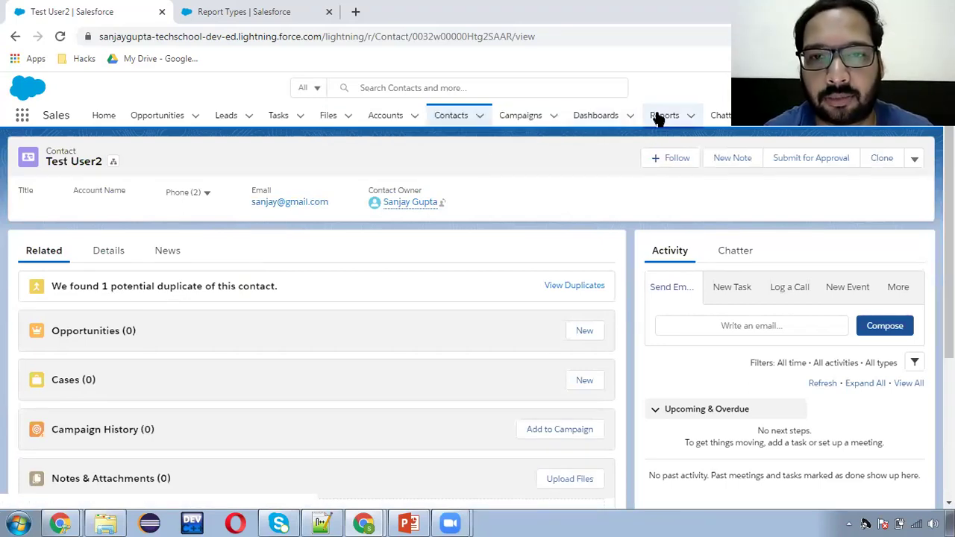
left_click(659, 117)
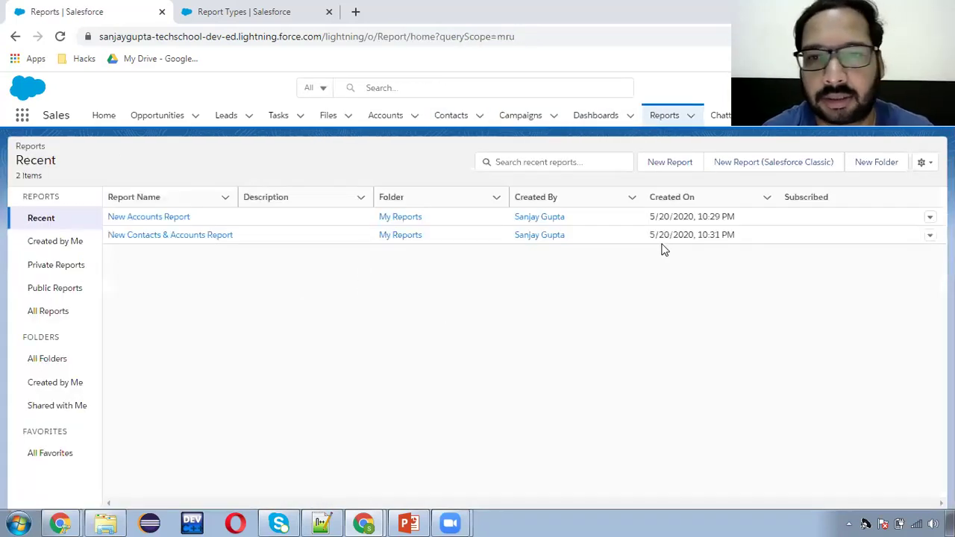
left_click(681, 162)
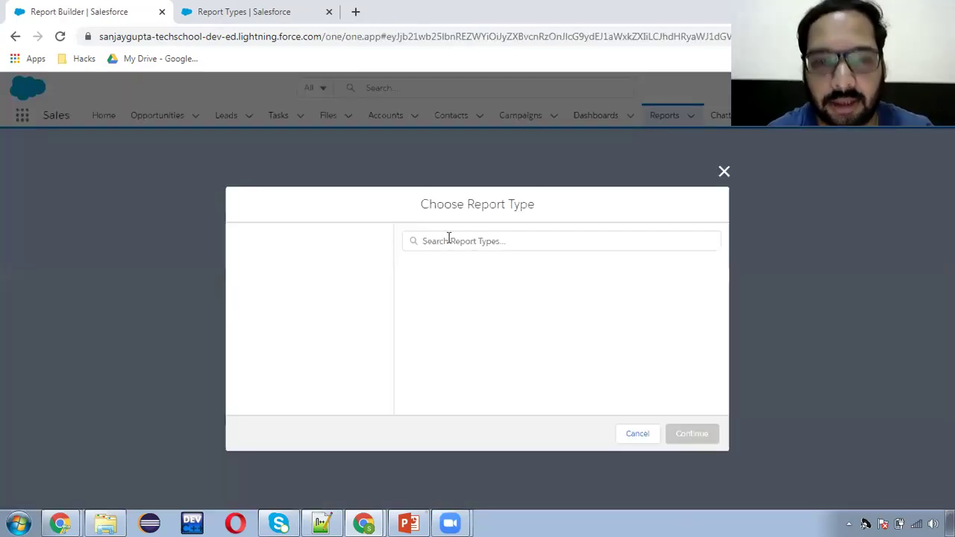
left_click(449, 241)
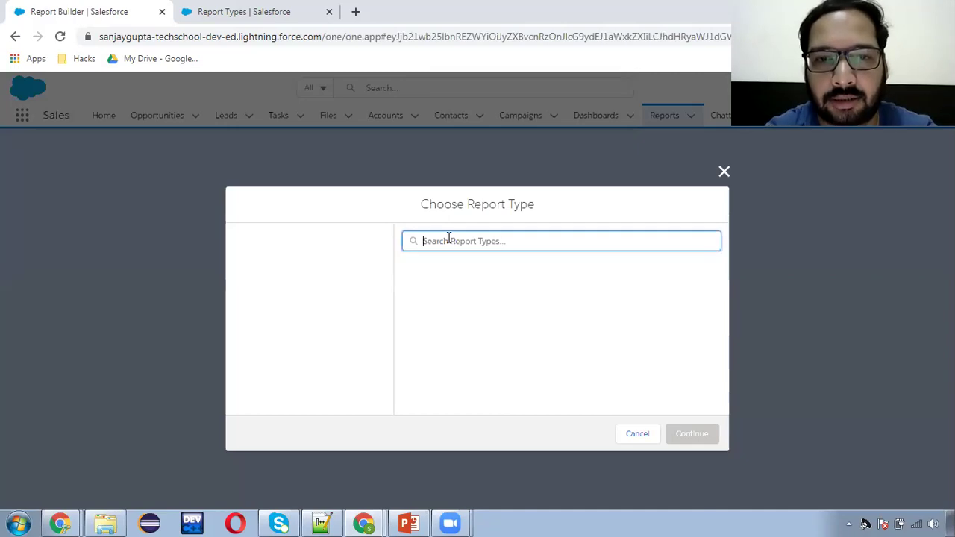
type("report")
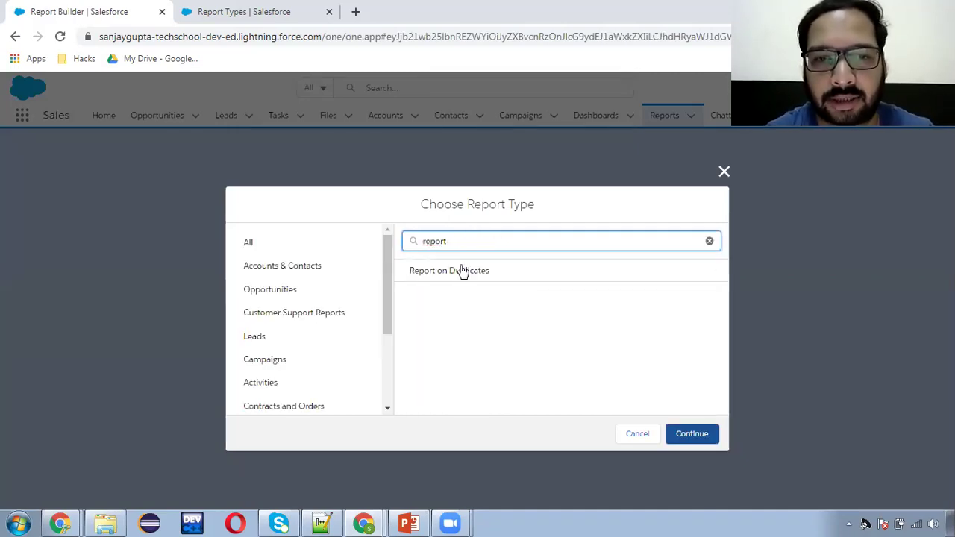
left_click(461, 271)
left_click(693, 435)
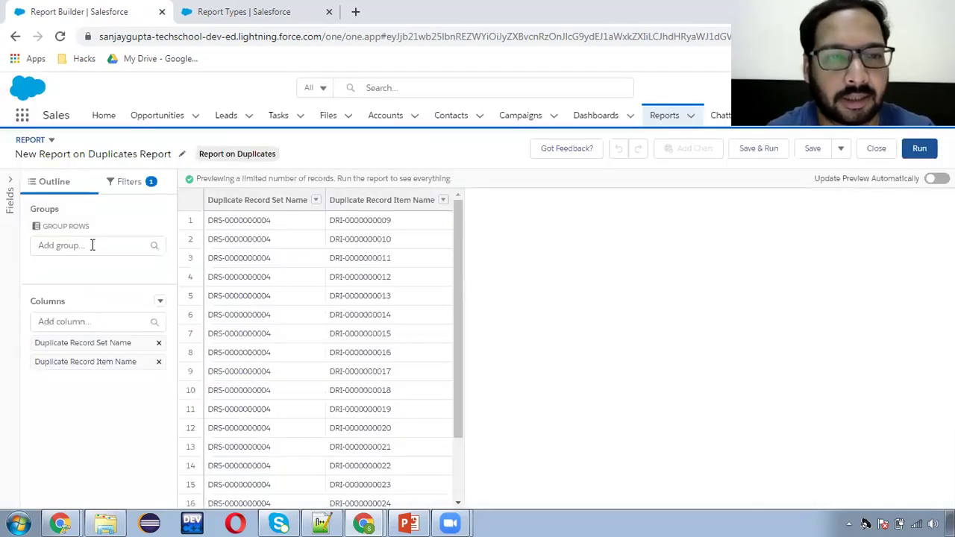
- Group rows by Duplicate Record Set Name and save as 'New Report on Duplicates Report' in Private Reports
left_click(92, 245)
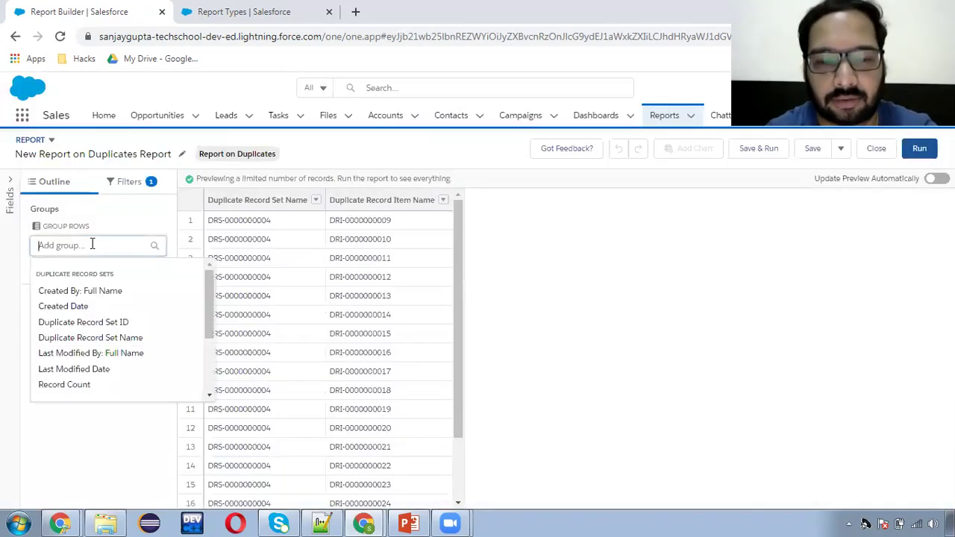
left_click(82, 342)
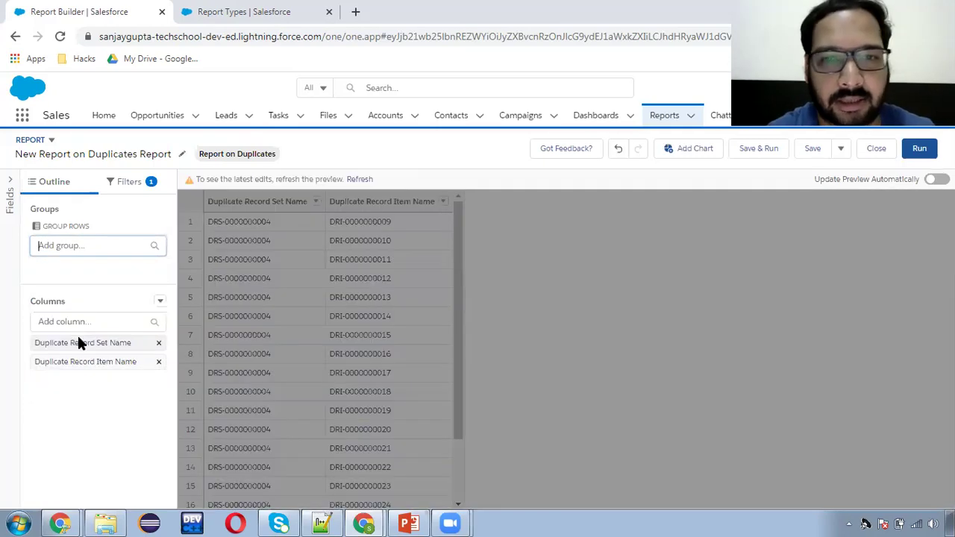
left_click(759, 149)
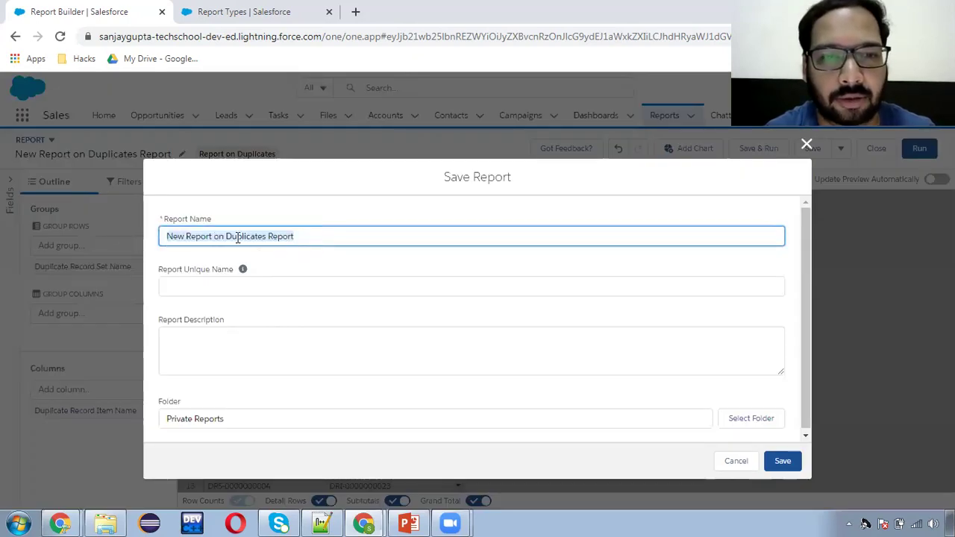
left_click(271, 286)
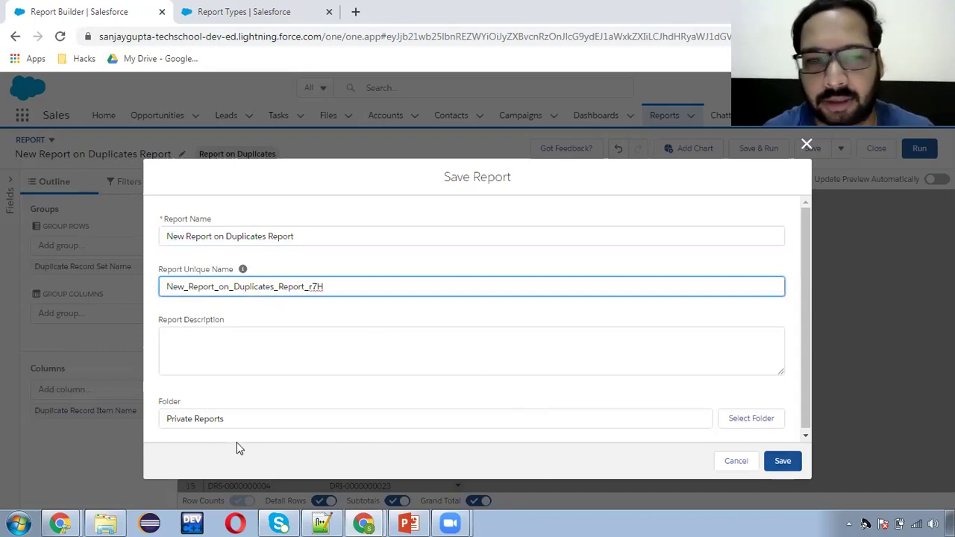
left_click(781, 462)
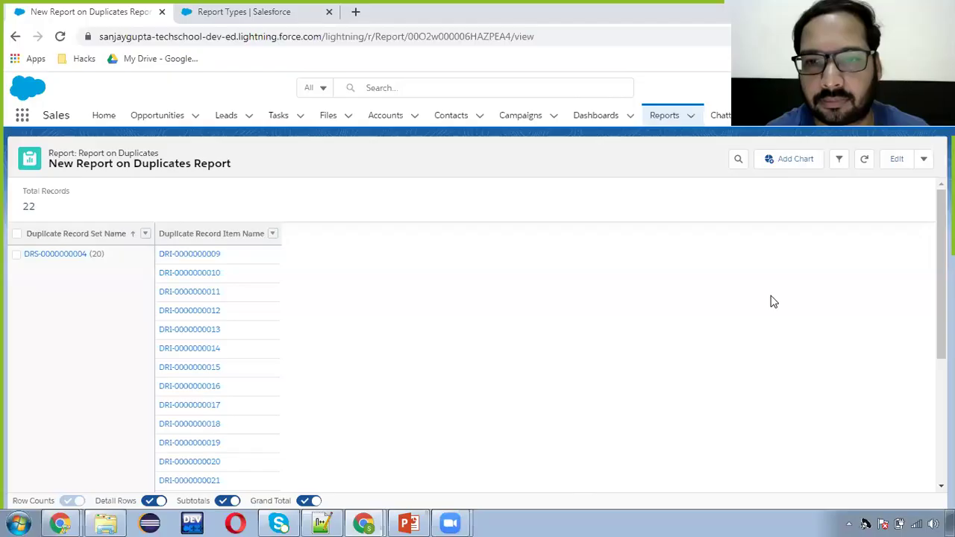
scroll(324, 348, "down", 5)
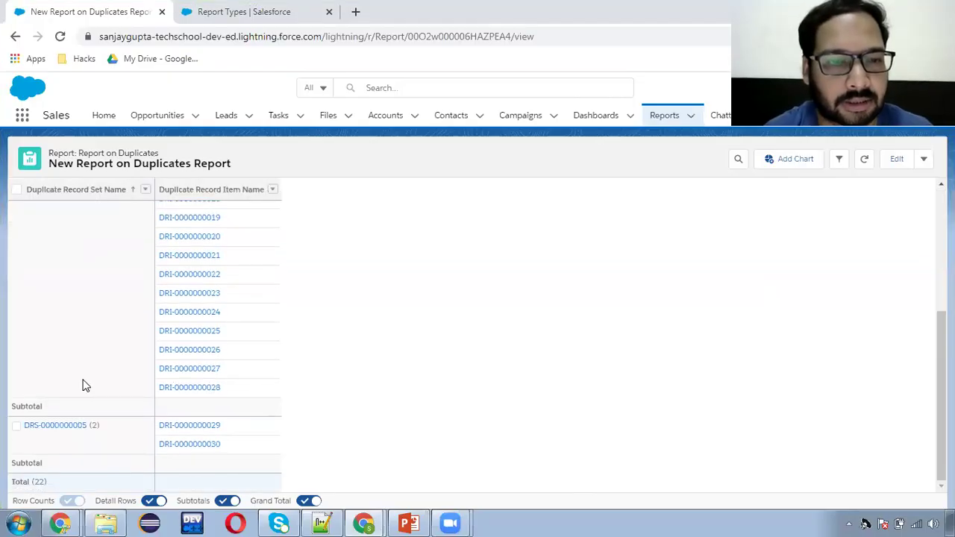
scroll(82, 385, "up", 5)
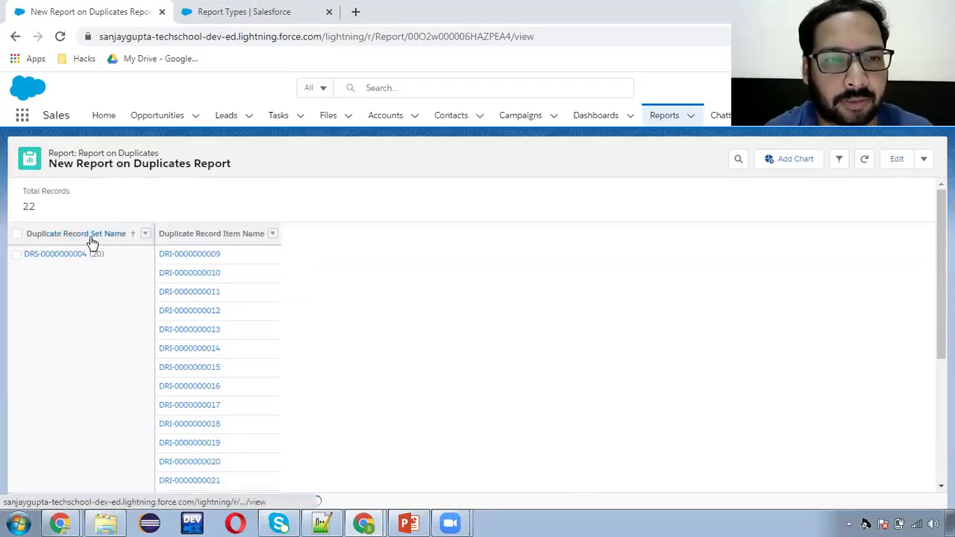
left_click(75, 255)
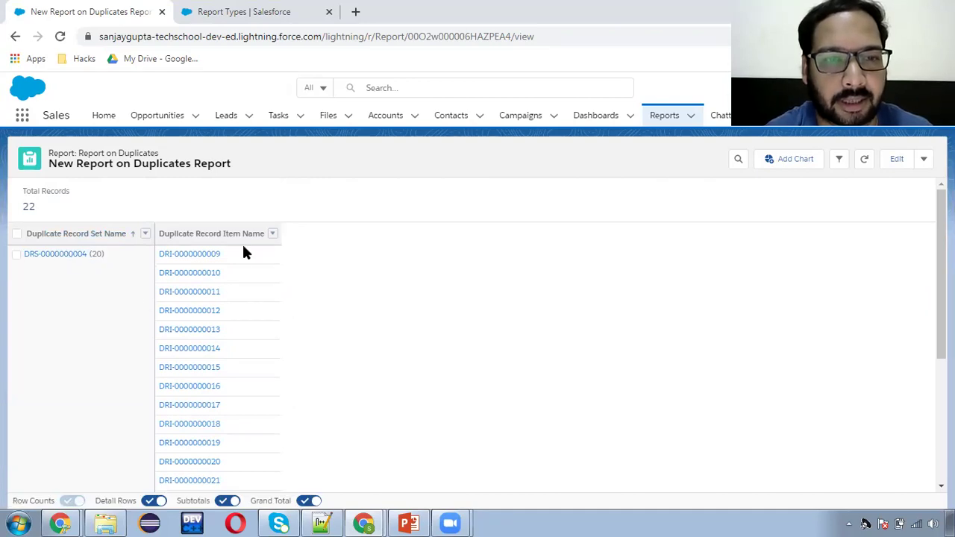
scroll(245, 259, "down", 3)
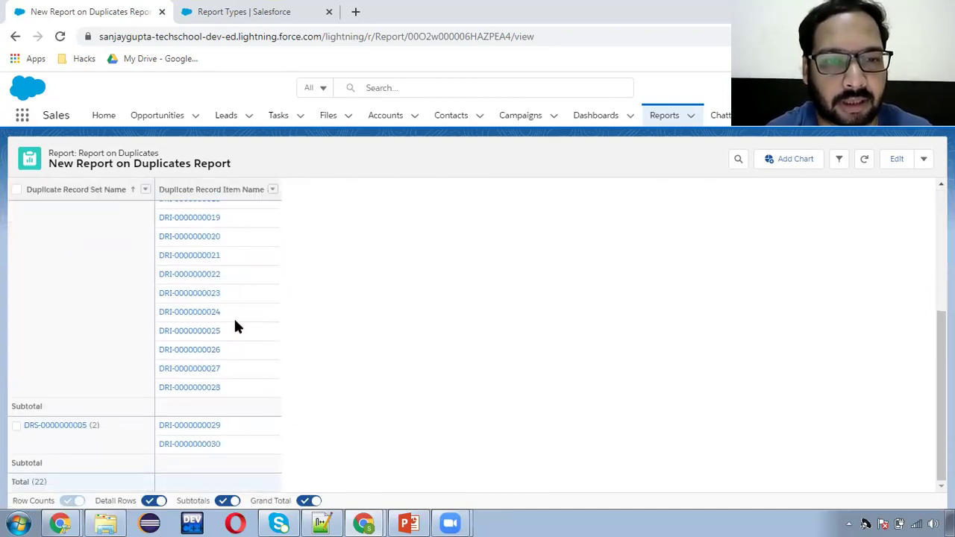
left_click(73, 431)
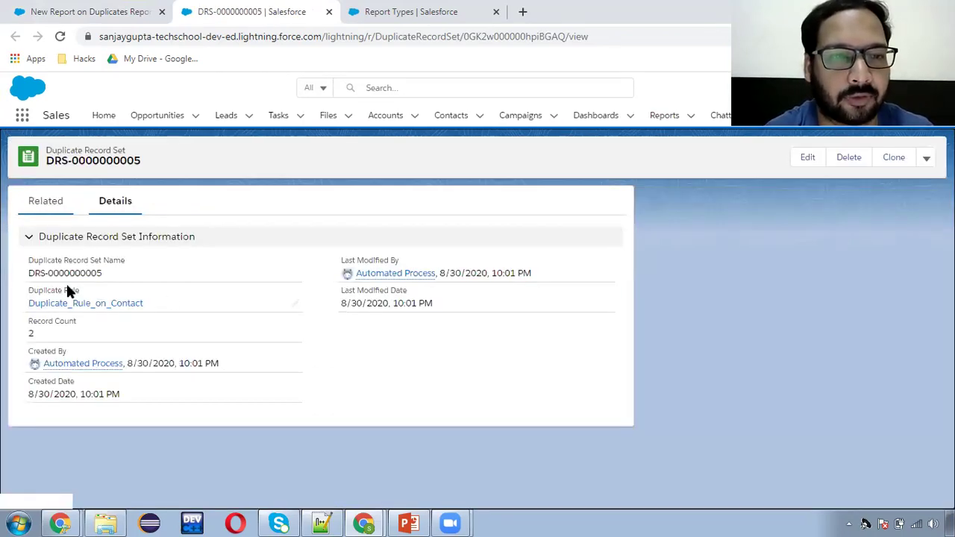
left_click(47, 207)
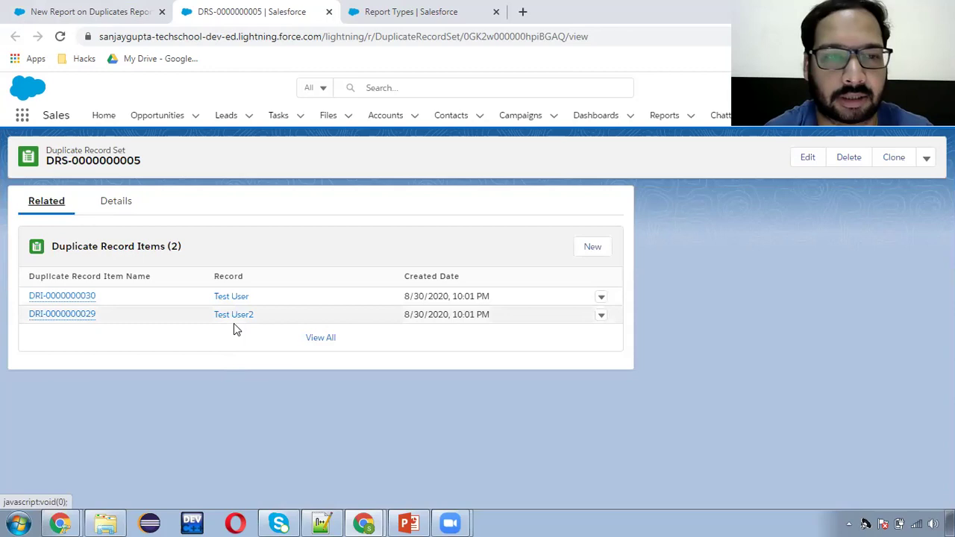
left_click(124, 215)
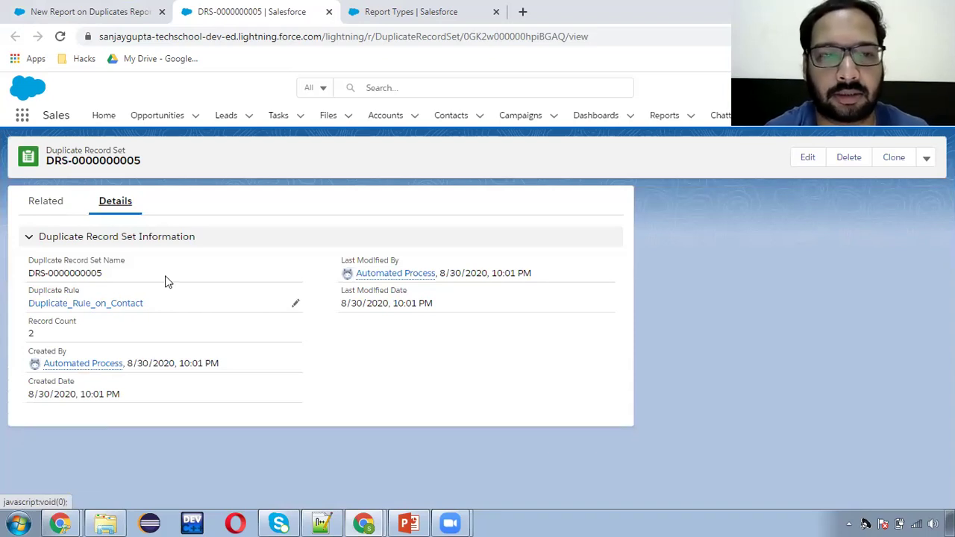
left_click(62, 206)
left_click(121, 209)
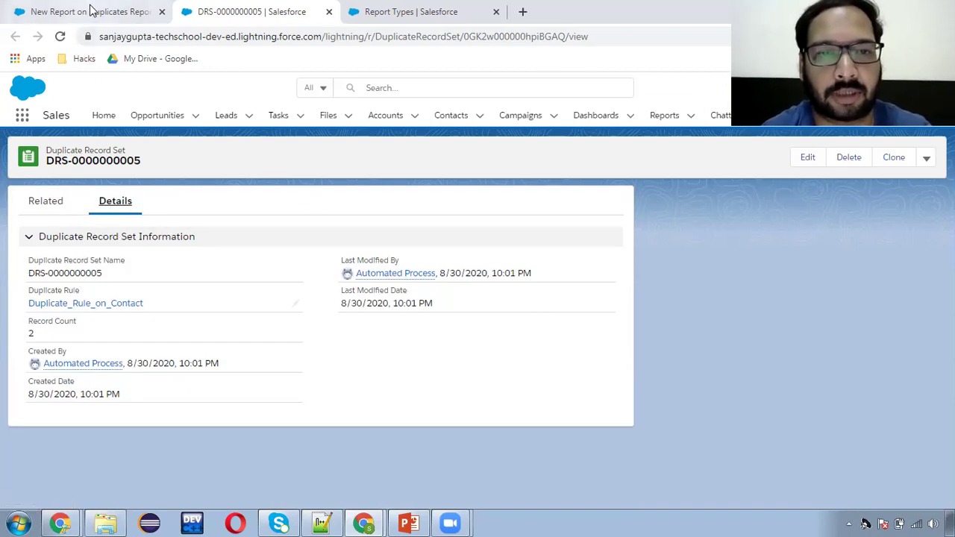
- Return to the saved duplicates report, then bring Google Slides to the front
left_click(90, 12)
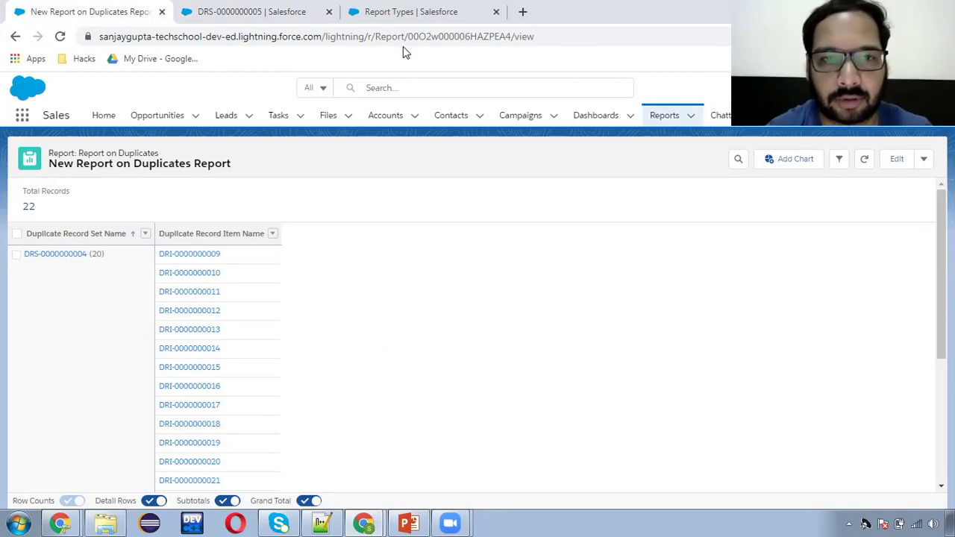
key("alt+Tab")
key("alt+Tab")
key("alt+Tab")
key("alt+shift+Tab")
key("alt+shift+Tab")
key("alt+shift+Tab")
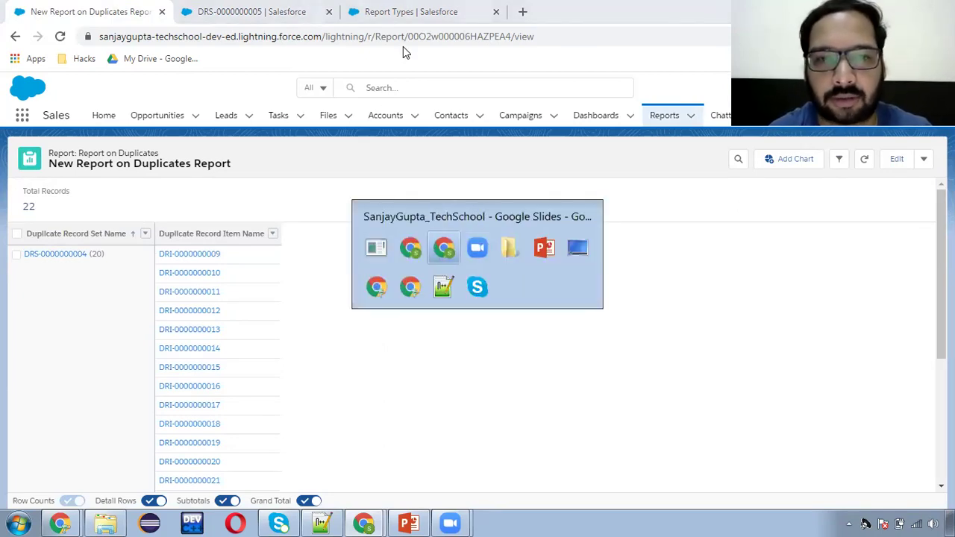